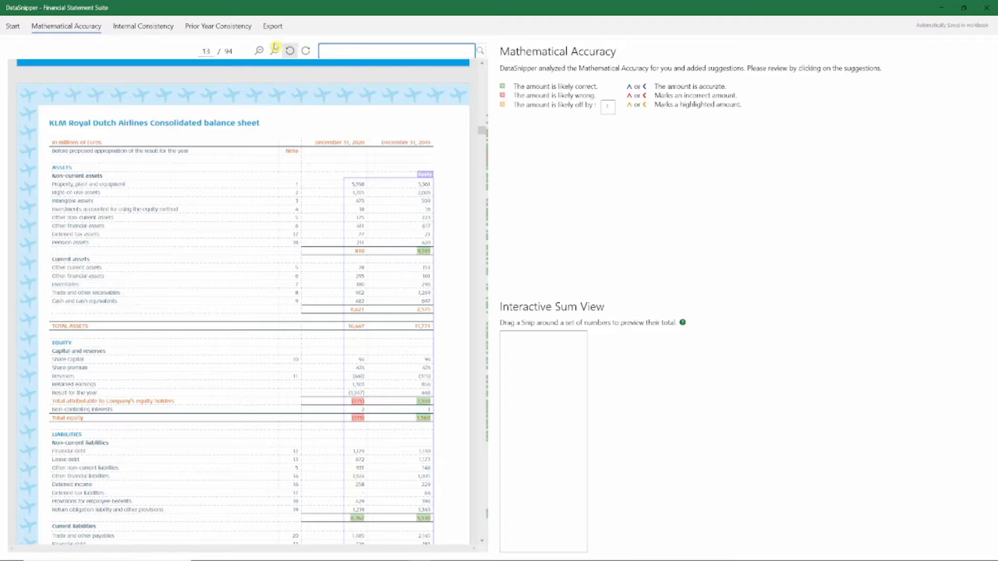
pyautogui.click(274, 50)
pyautogui.click(276, 51)
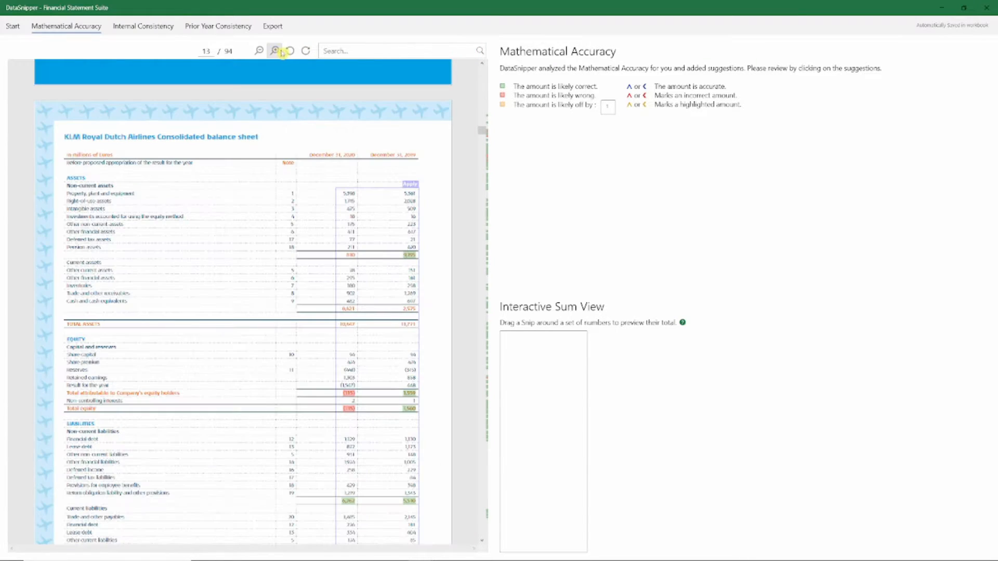
pyautogui.click(290, 51)
pyautogui.click(290, 51)
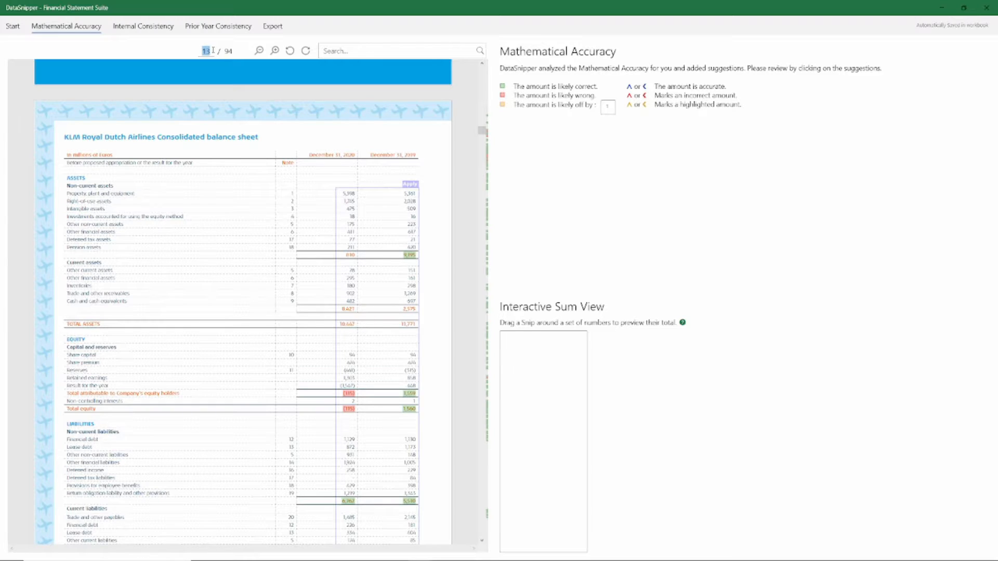
pyautogui.click(214, 114)
pyautogui.click(544, 398)
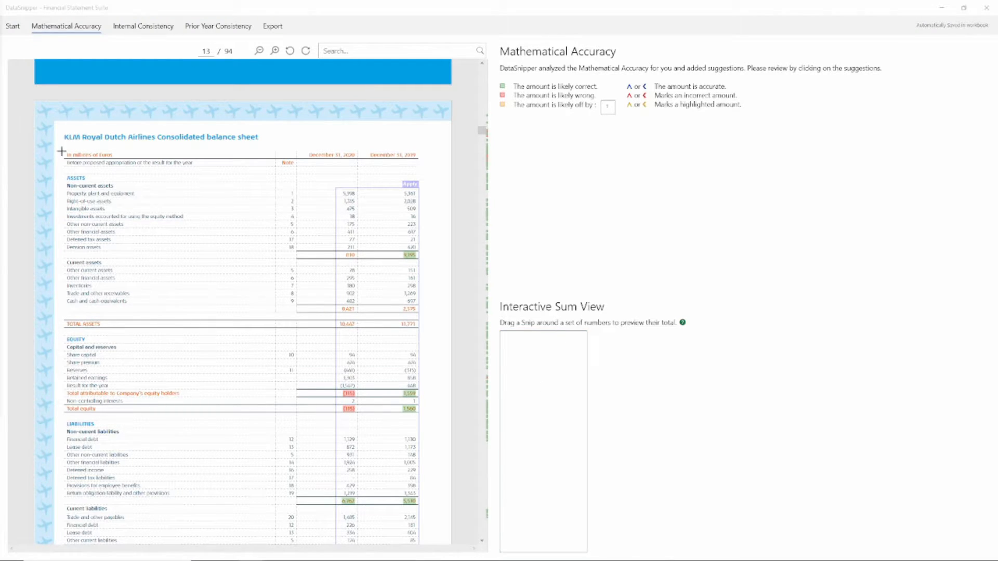
# Mark the 2019 totals for non-current assets, equity attributable to the company's holders and total equity as accurate on the balance sheet.
pyautogui.click(413, 256)
pyautogui.click(427, 243)
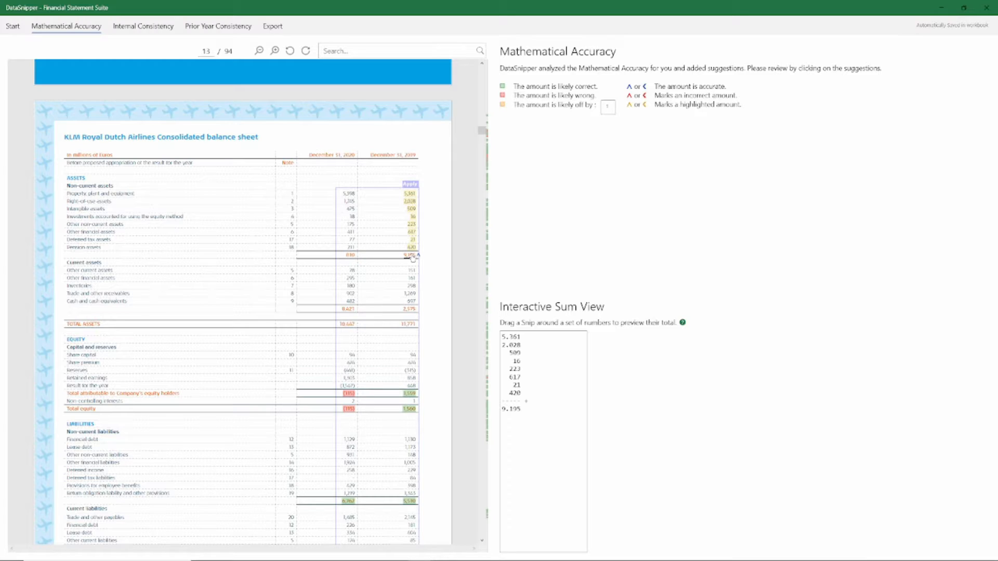
pyautogui.click(410, 394)
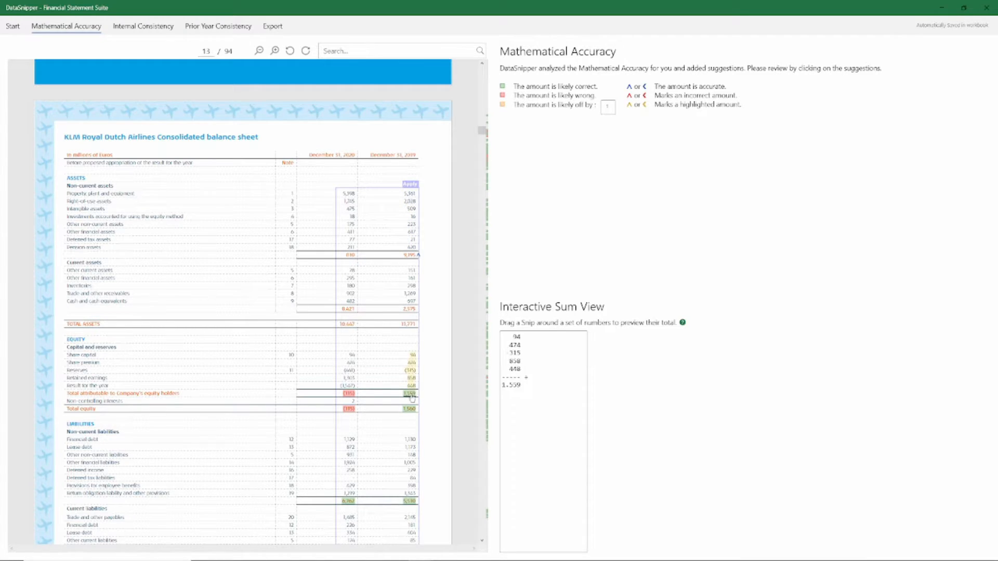
pyautogui.click(410, 409)
pyautogui.click(410, 255)
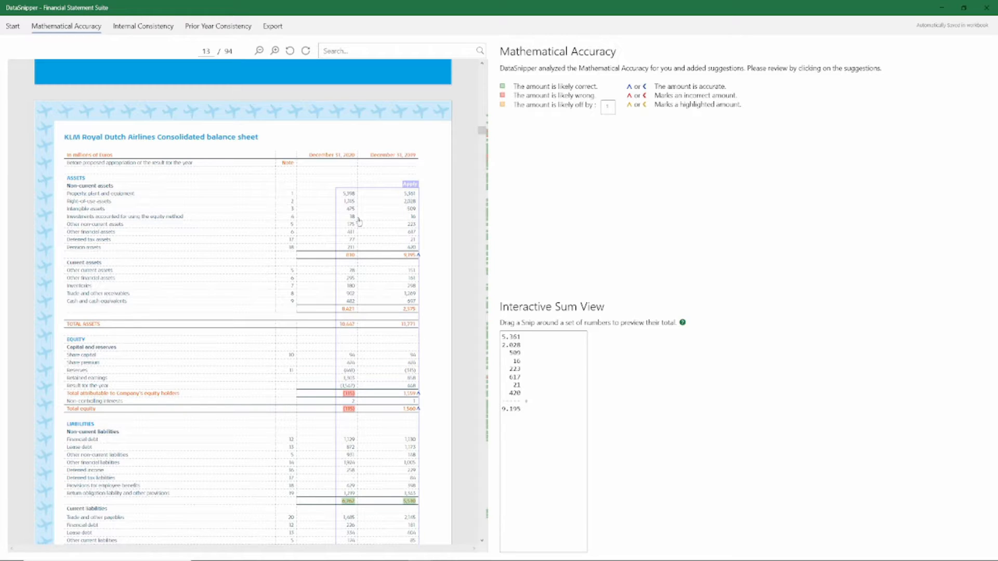
# Preview the sum of the 2020 amounts from property, plant and equipment through inventories, and apply all suggested accuracy marks in the balance sheet table.
pyautogui.moveTo(338, 189); pyautogui.dragTo(358, 289)
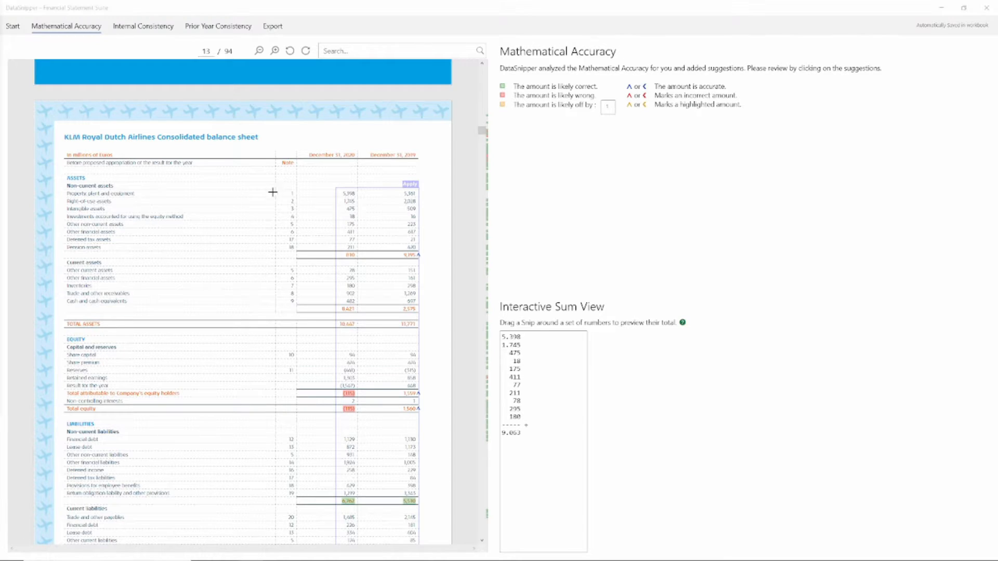
pyautogui.click(410, 187)
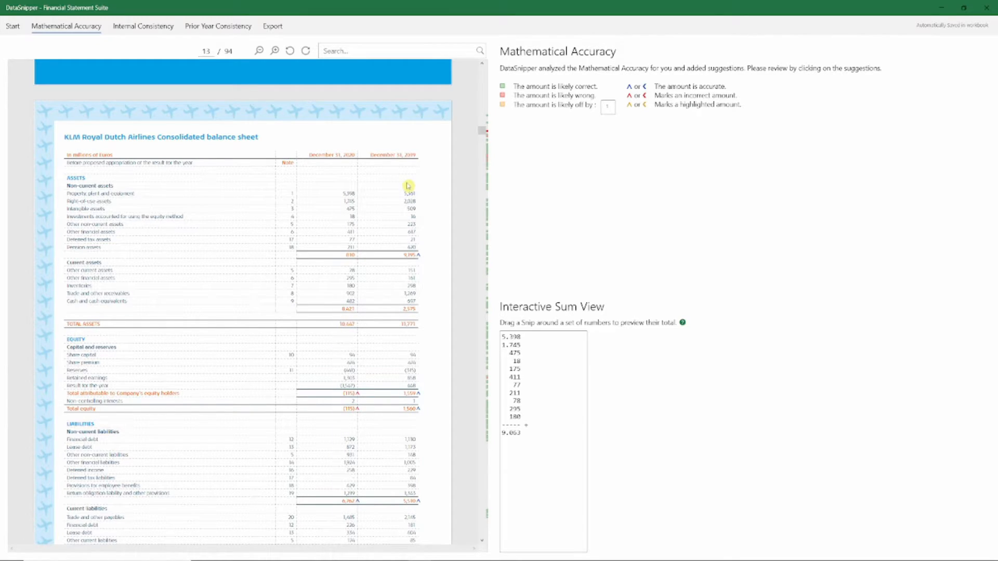
# Mark the 2020 total under "Attributable to" in the profit or loss statement as incorrect and view its comment.
pyautogui.scroll(-3, 331, 170)
pyautogui.scroll(-8, 332, 170)
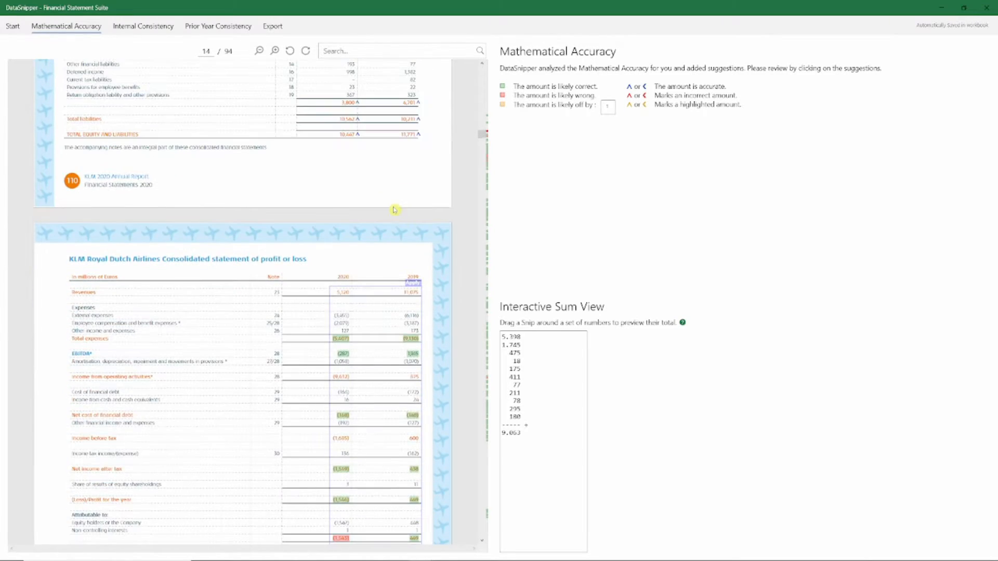
pyautogui.click(342, 429)
pyautogui.rightClick(340, 430)
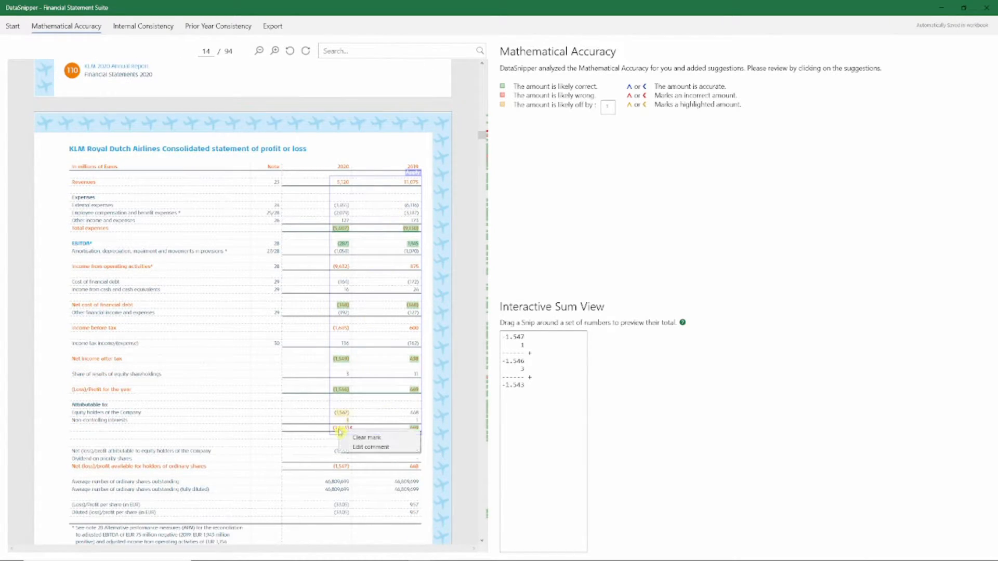
pyautogui.click(369, 446)
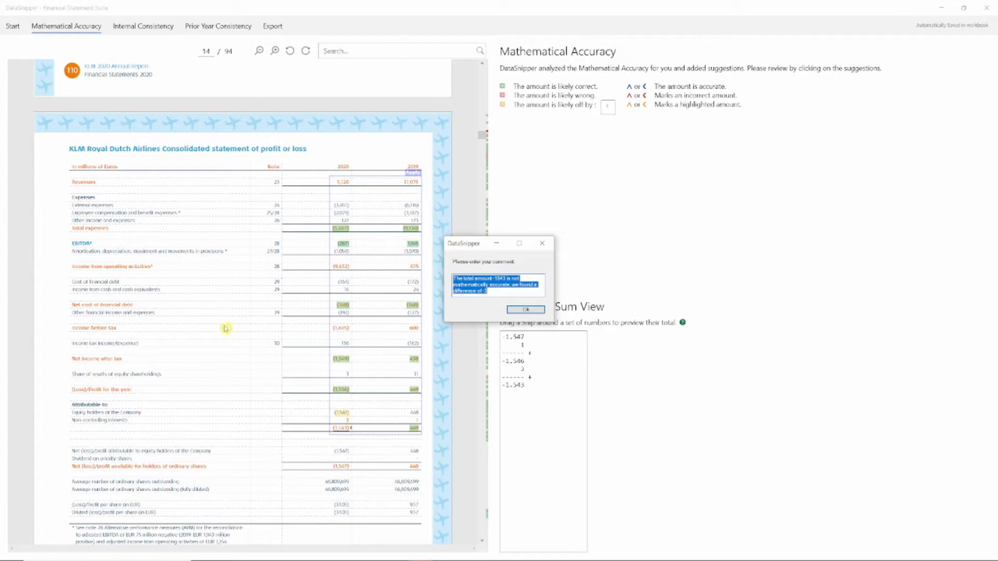
pyautogui.click(540, 248)
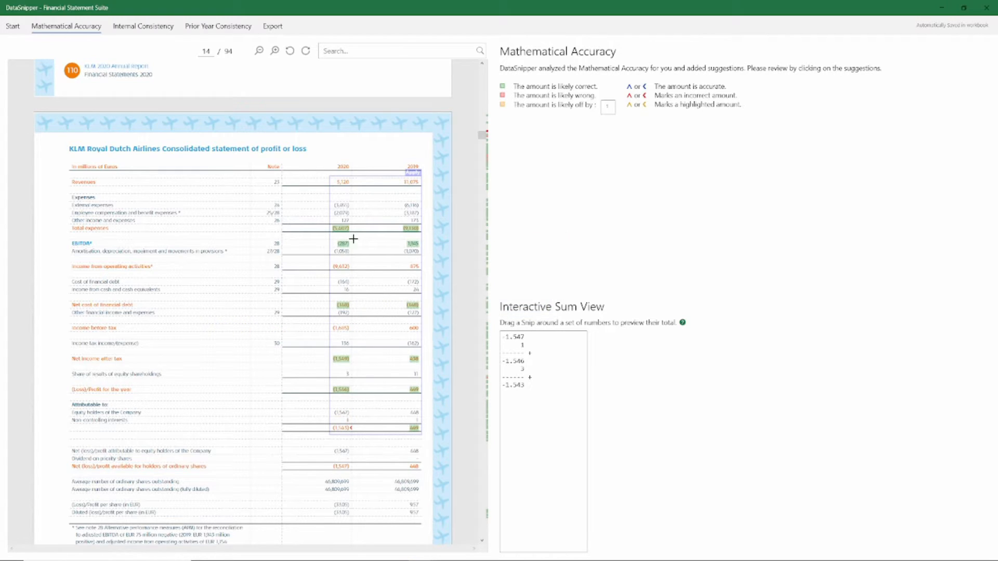
# Create a custom correct tickmark "TB" beside the net cost of financial debt line.
pyautogui.rightClick(205, 304)
pyautogui.moveTo(252, 319)
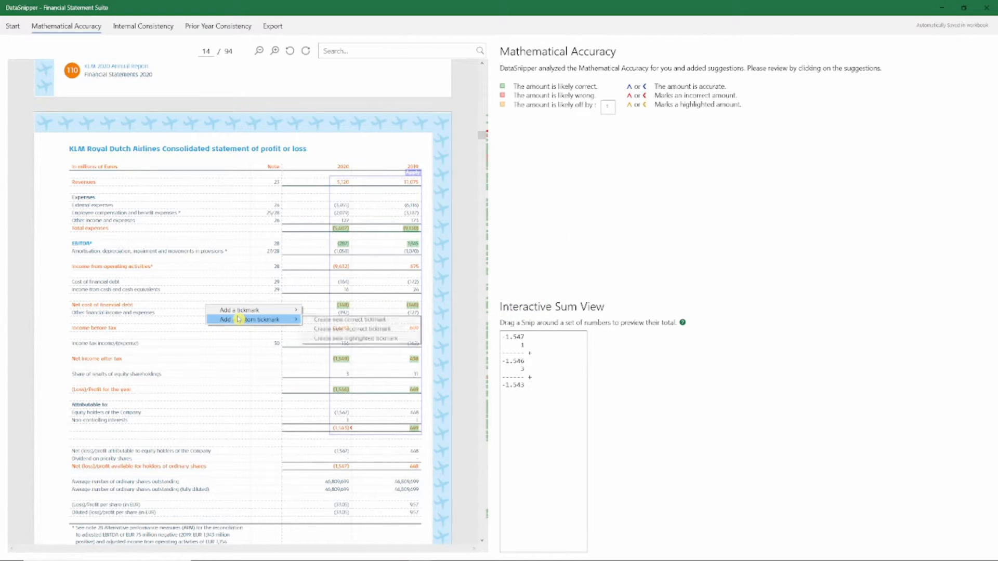
pyautogui.click(324, 320)
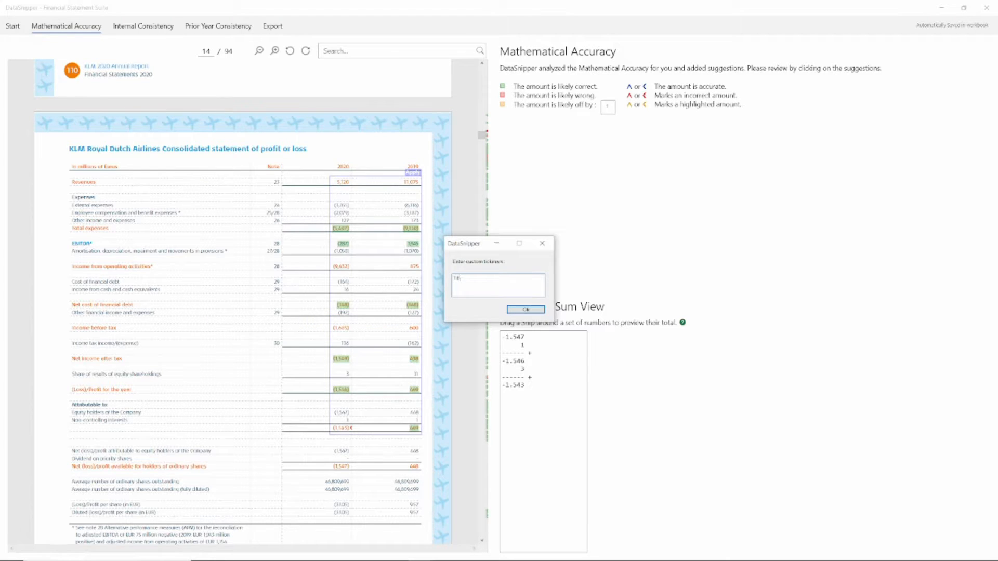
pyautogui.press('Return')
# Add the existing correct tickmark TB beside the income before tax line and again just below the income tax line.
pyautogui.rightClick(216, 325)
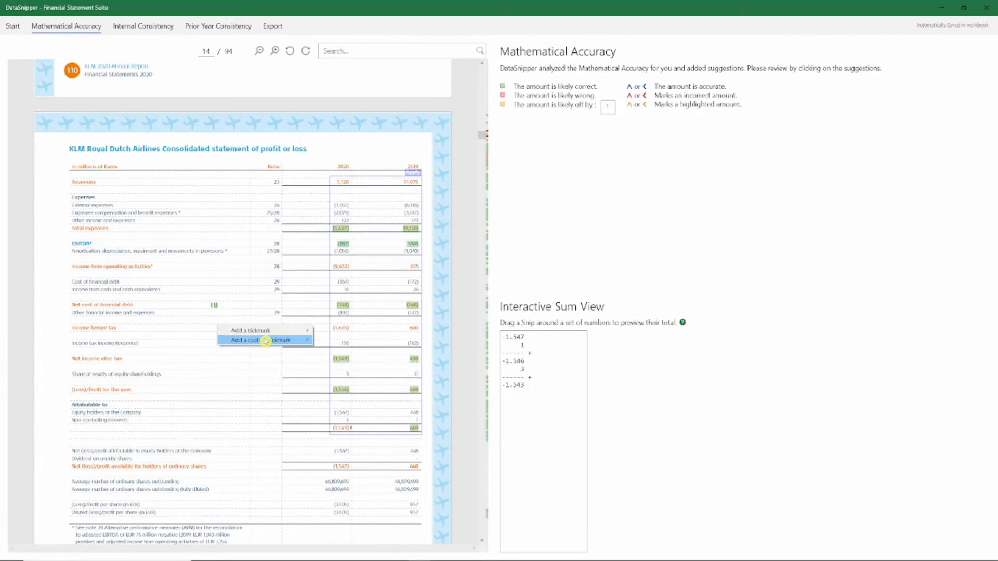
pyautogui.moveTo(263, 340)
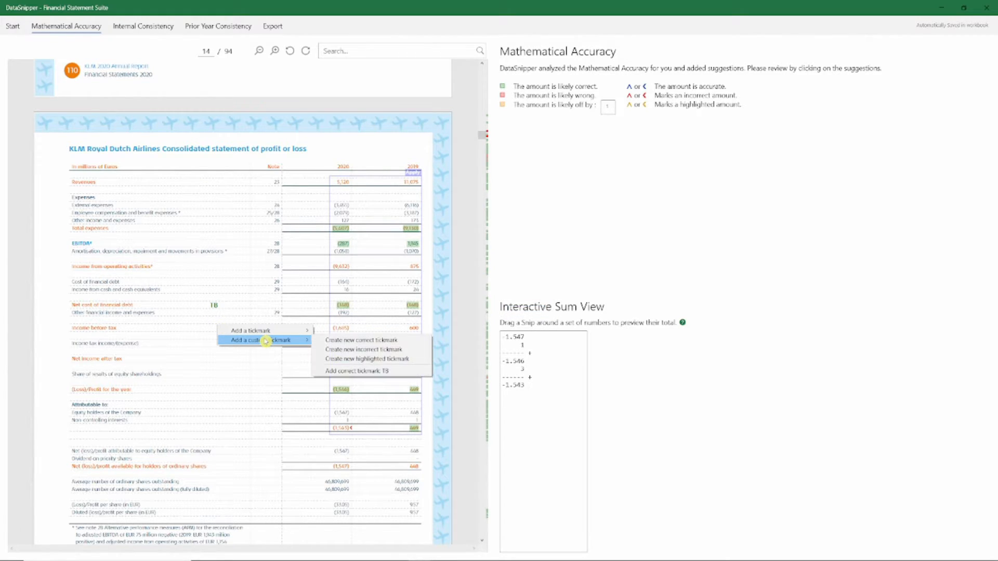
pyautogui.click(362, 372)
pyautogui.rightClick(237, 351)
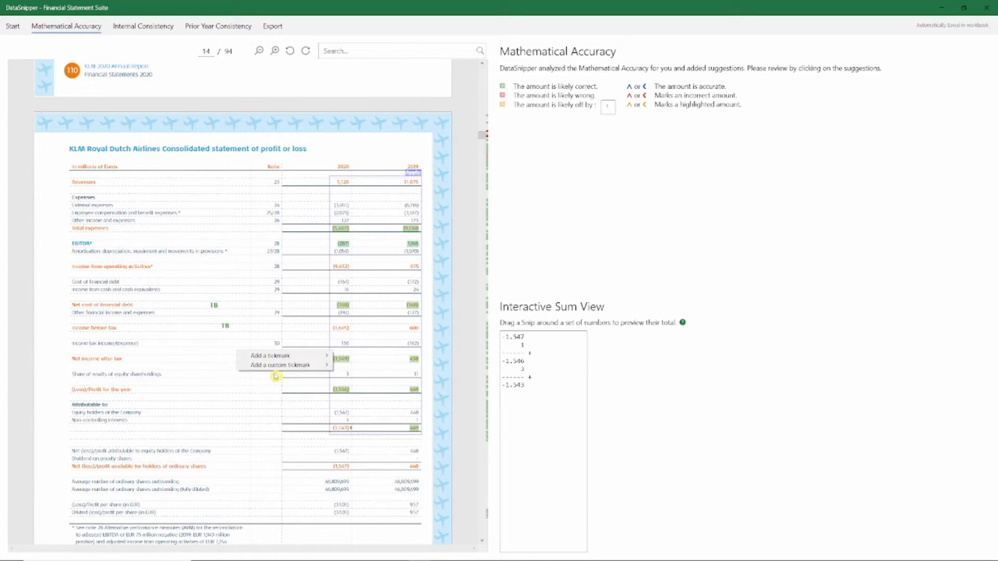
pyautogui.moveTo(296, 366)
pyautogui.click(364, 397)
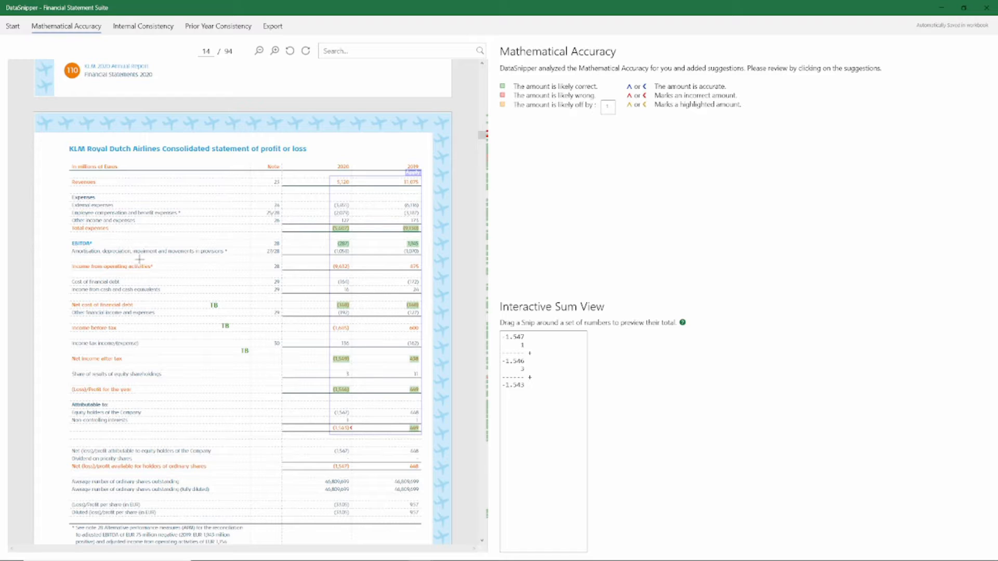
# Under Internal Consistency, reference the 2020 property, plant and equipment amount to page 18 and the right-of-use assets amount to page 63.
pyautogui.click(143, 26)
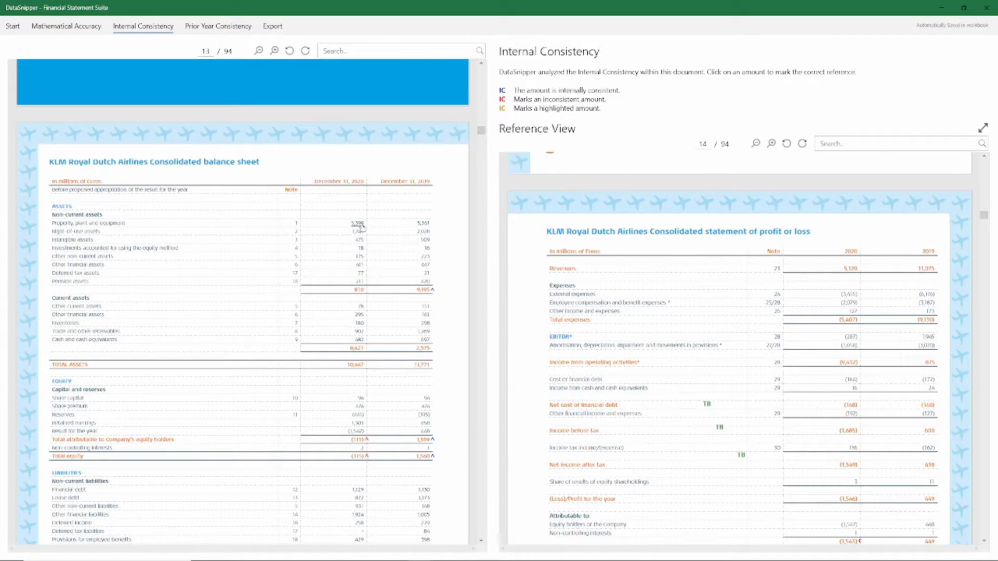
pyautogui.click(361, 225)
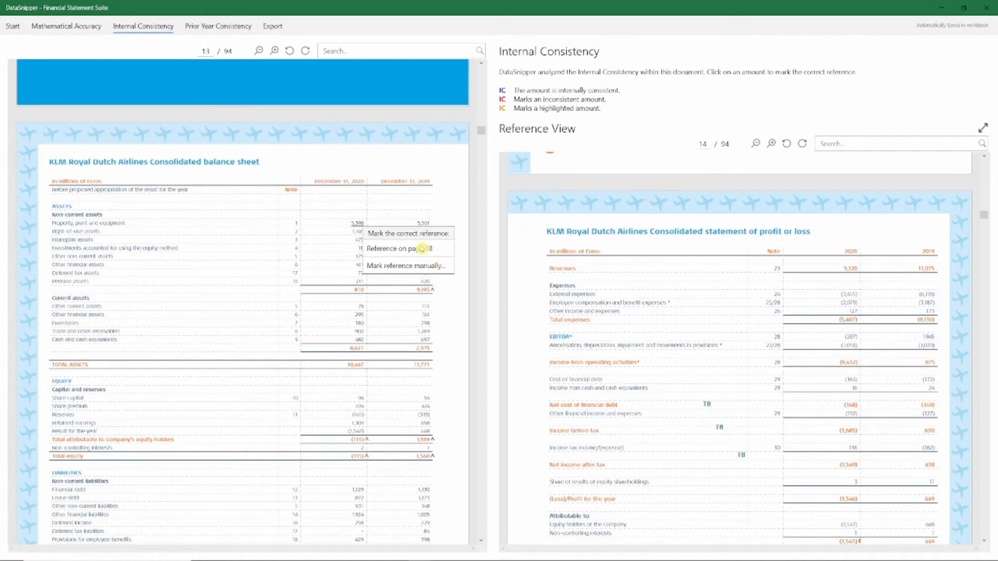
pyautogui.click(422, 248)
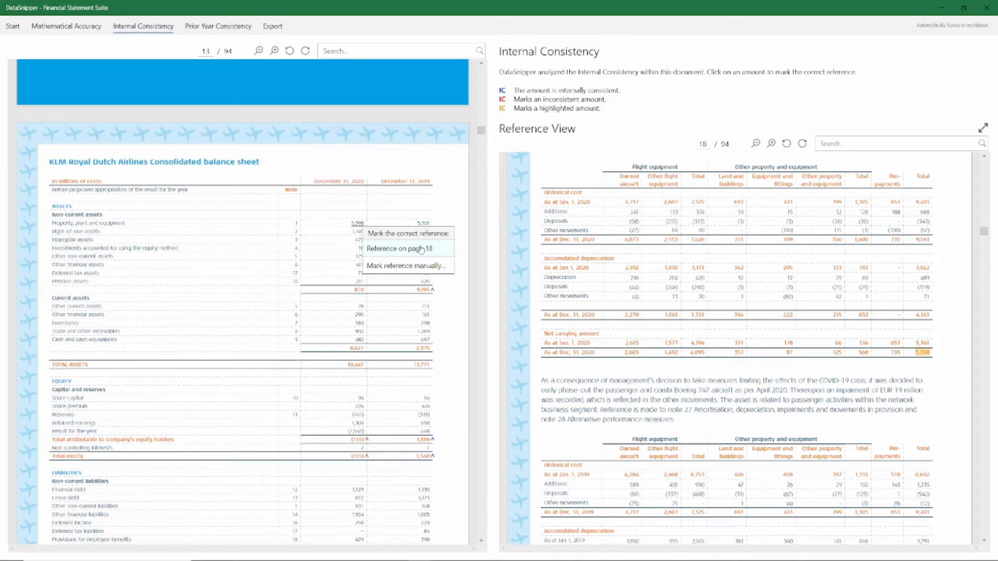
pyautogui.click(421, 250)
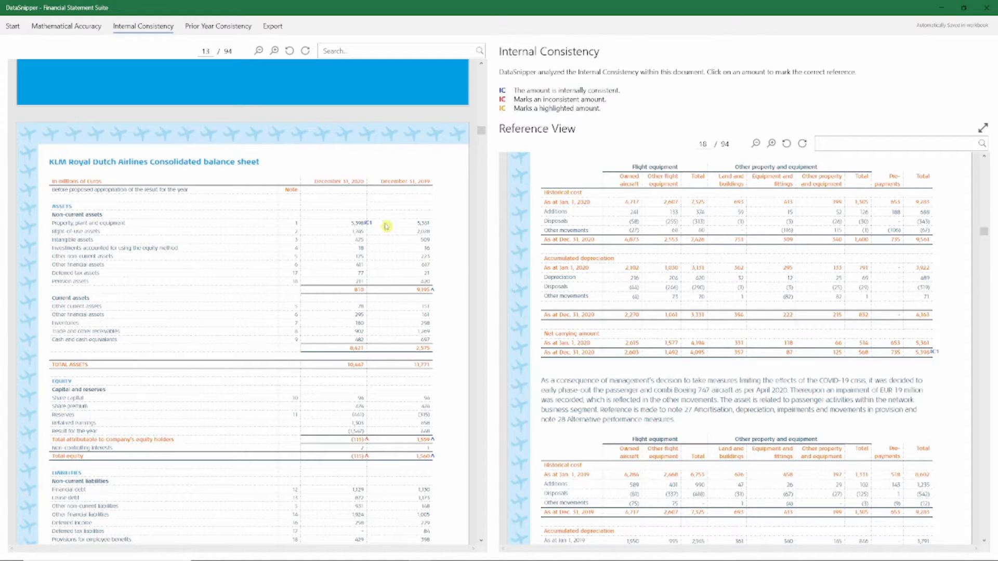
pyautogui.click(359, 235)
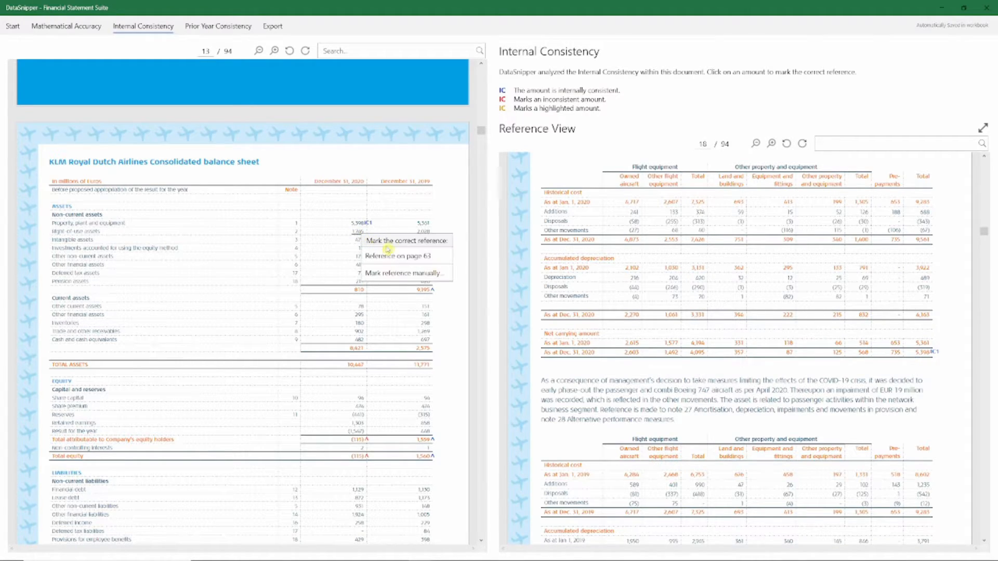
pyautogui.click(396, 258)
pyautogui.click(397, 258)
# Reference the 2020 intangible assets amount to page 20 and the other non-current assets amount to page 22.
pyautogui.click(358, 242)
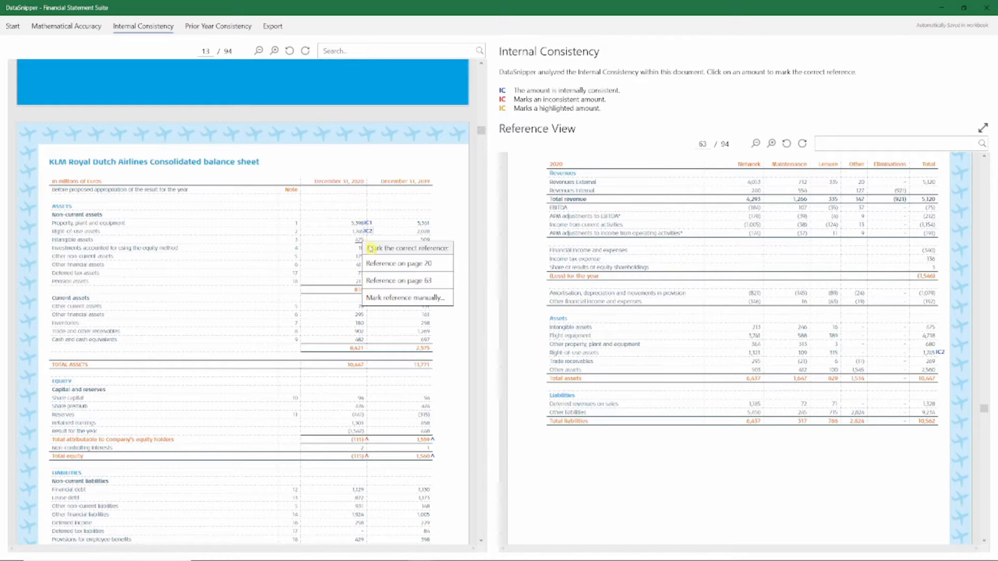
pyautogui.click(398, 268)
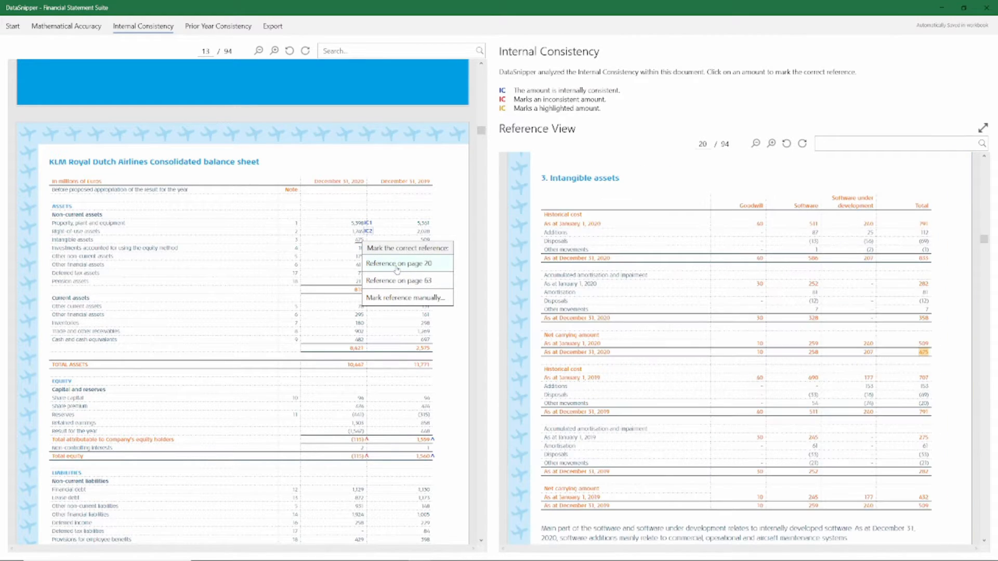
pyautogui.click(398, 269)
pyautogui.click(361, 257)
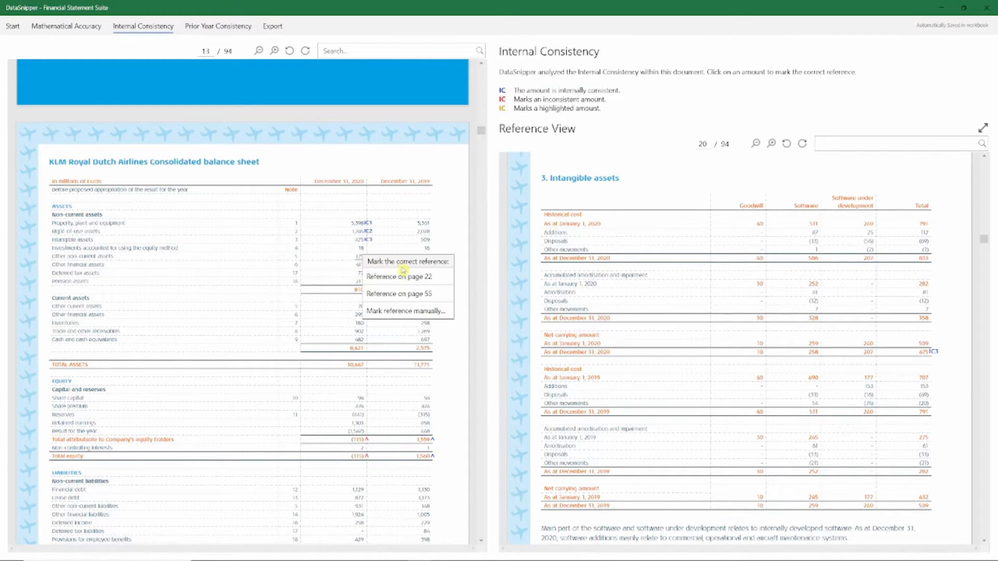
pyautogui.click(412, 281)
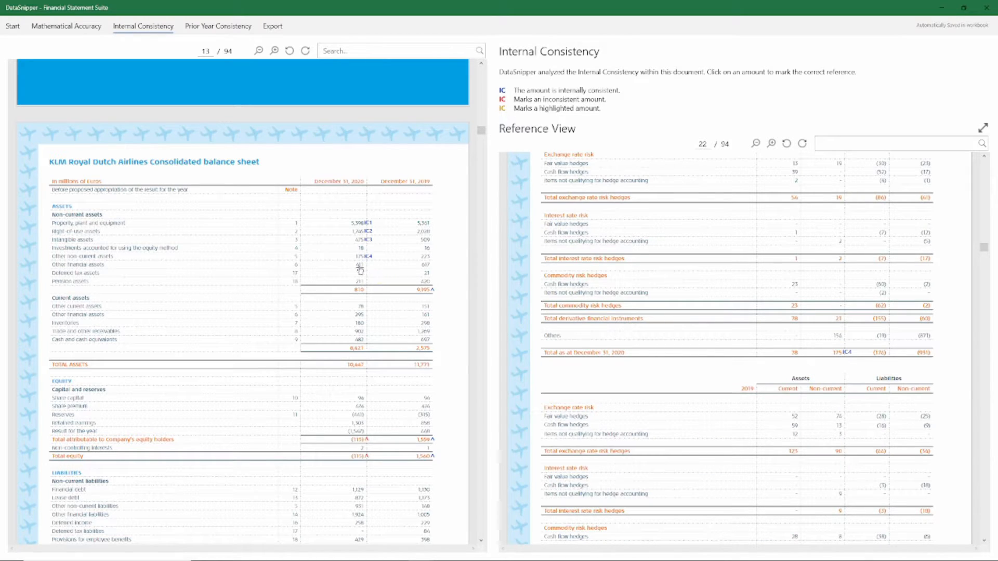
# Mark the 2020 non-current other financial assets amount as internally inconsistent and keep the suggested comment.
pyautogui.click(360, 265)
pyautogui.click(419, 282)
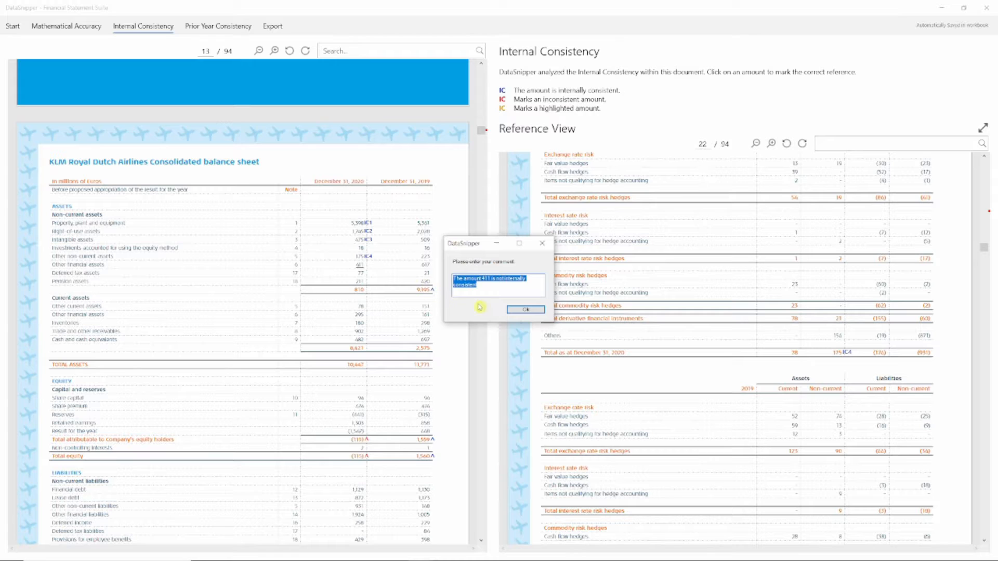
pyautogui.click(526, 311)
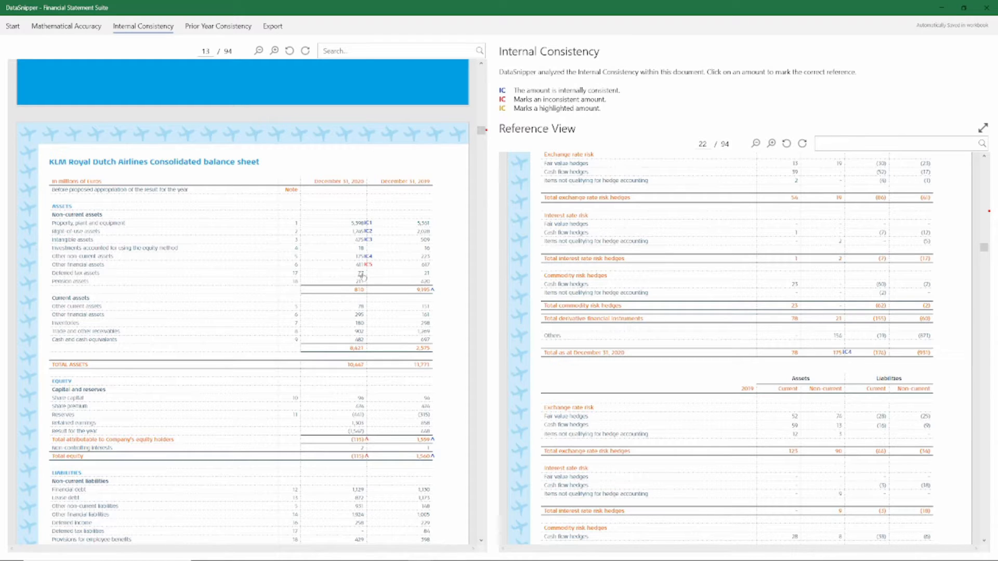
# Manually reference the 2020 pension assets amount to the 2020 carrying amount in note 46, Financial debt, on page 72.
pyautogui.click(359, 287)
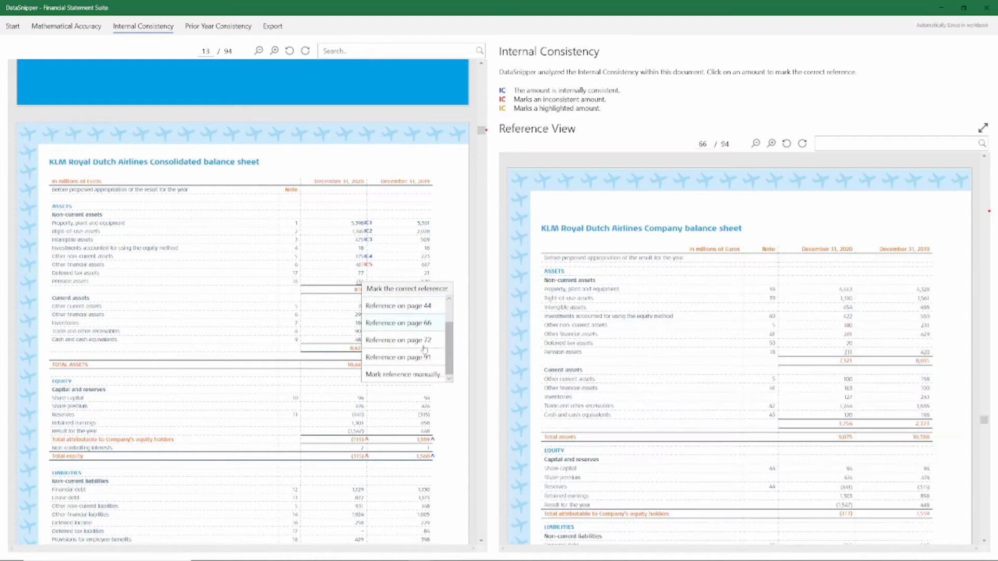
pyautogui.click(424, 375)
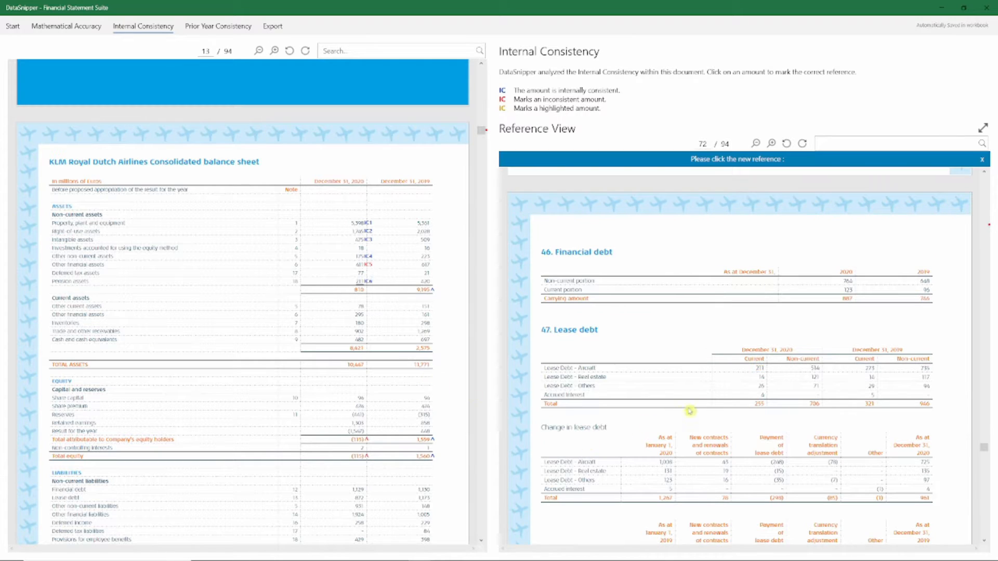
pyautogui.click(851, 301)
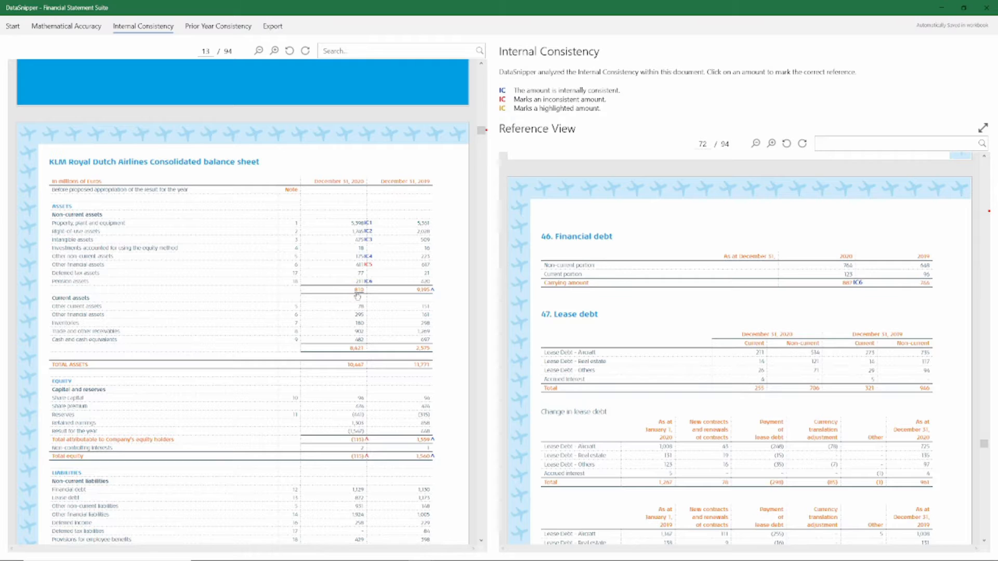
# Under Prior Year Consistency, mark the December 31, 2019 non-current and current asset amounts as consistent with the prior-year report.
pyautogui.click(229, 24)
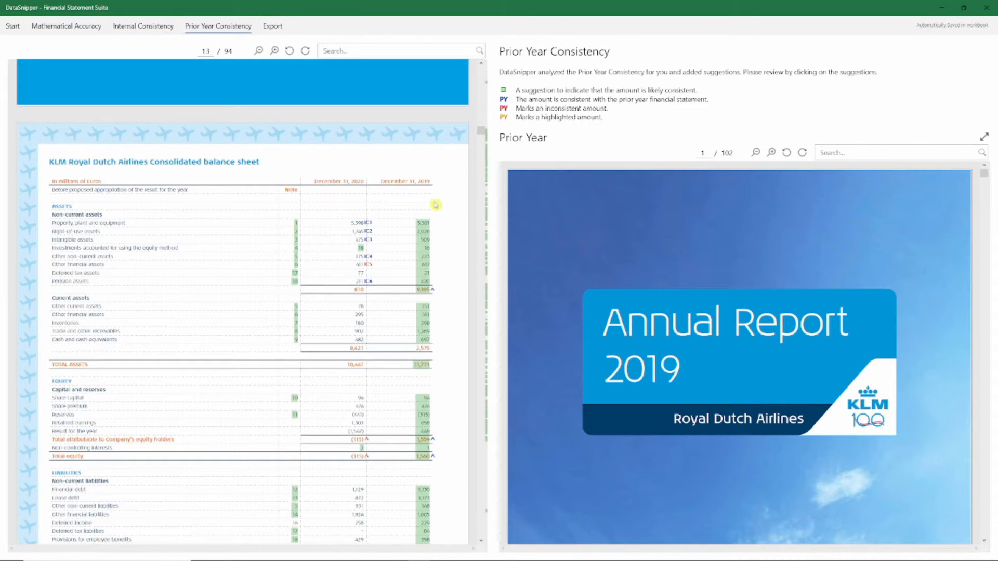
pyautogui.click(425, 244)
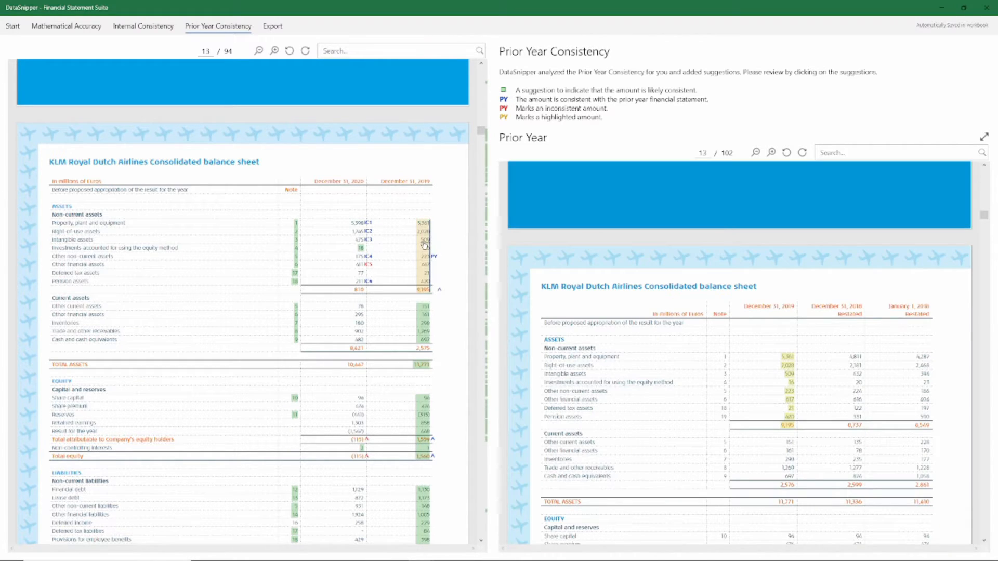
pyautogui.click(424, 318)
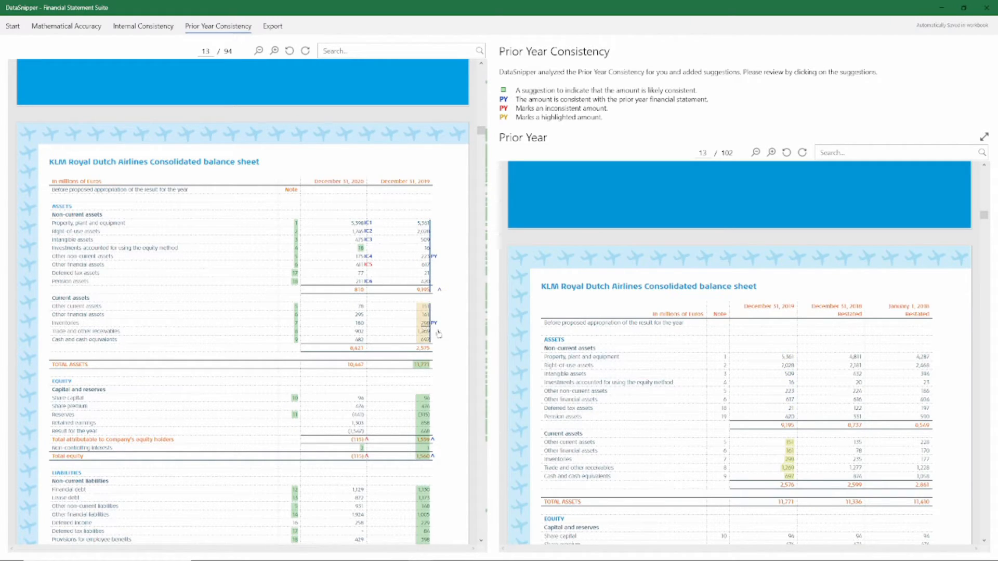
# Mark the December 31, 2019 equity, total assets, non-current liabilities and current liabilities from financial debt down as consistent with the prior year.
pyautogui.click(423, 406)
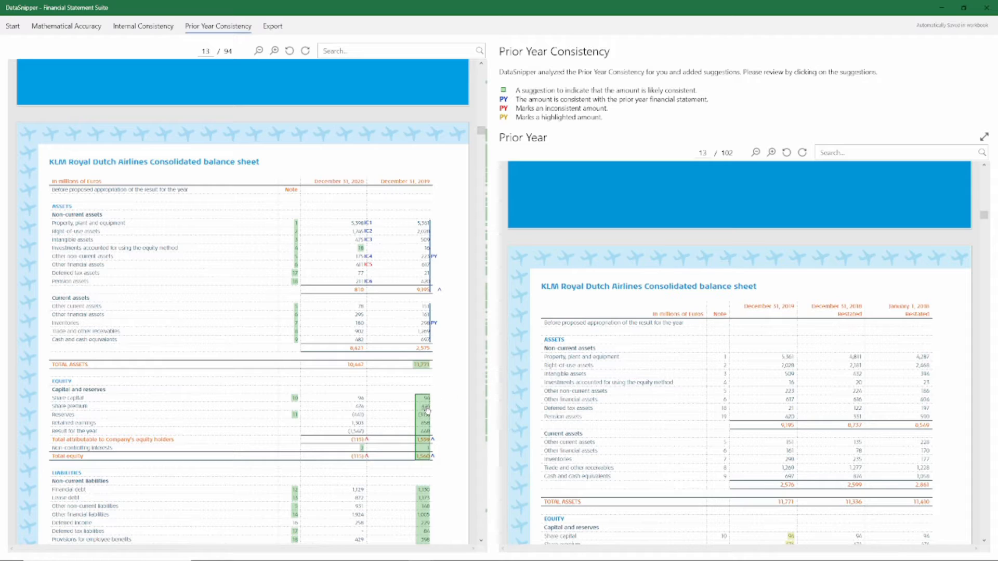
pyautogui.click(422, 366)
pyautogui.scroll(-3, 424, 371)
pyautogui.click(428, 383)
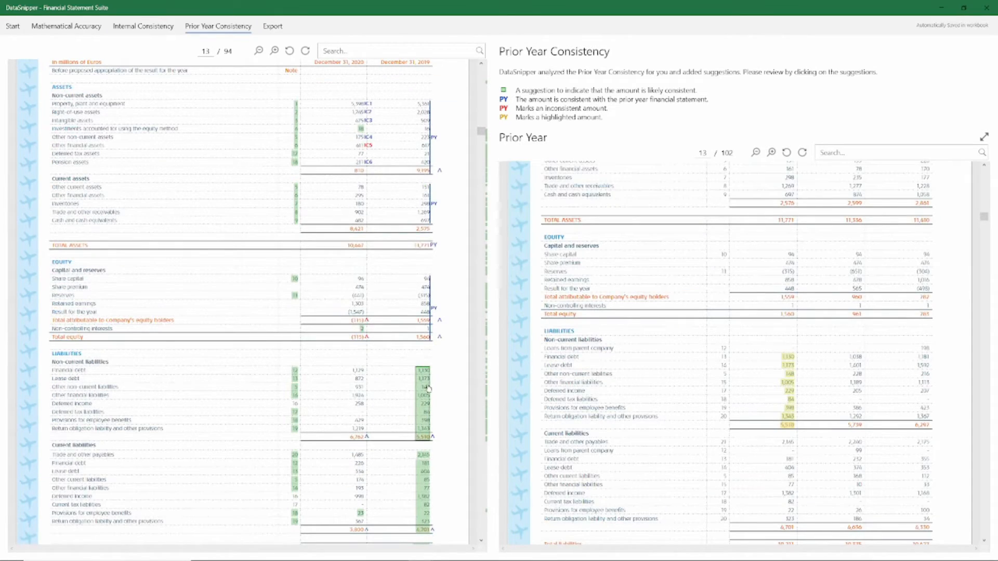
pyautogui.scroll(-4, 428, 383)
pyautogui.click(420, 356)
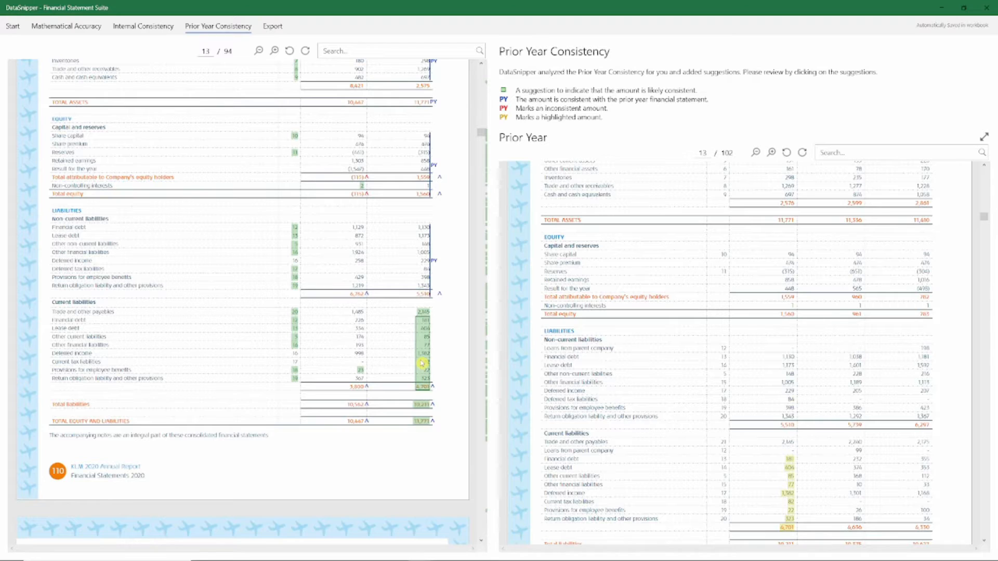
# Mark the December 31, 2019 trade and other payables amount as inconsistent with the prior year and keep the suggested comment.
pyautogui.click(424, 313)
pyautogui.rightClick(424, 312)
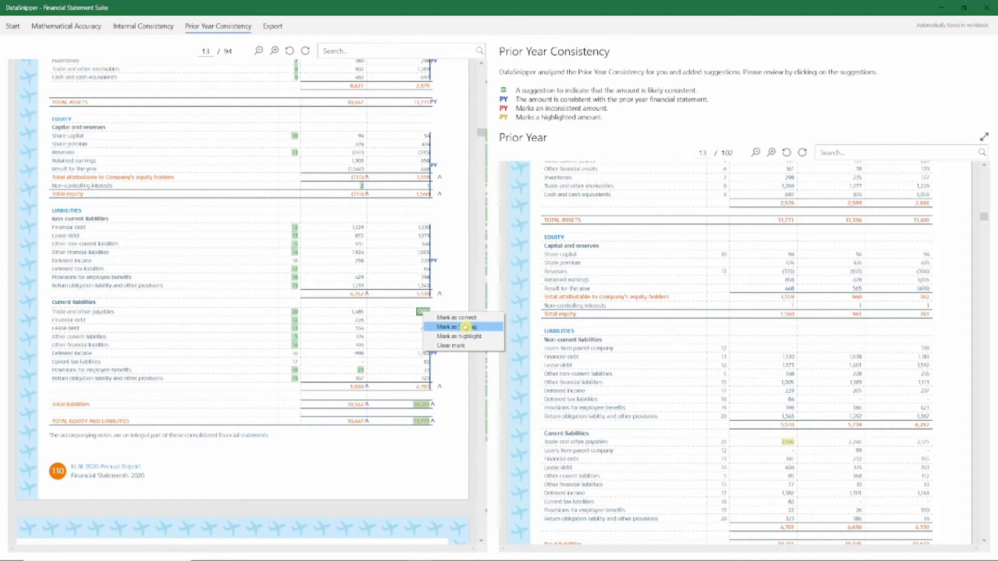
pyautogui.click(460, 327)
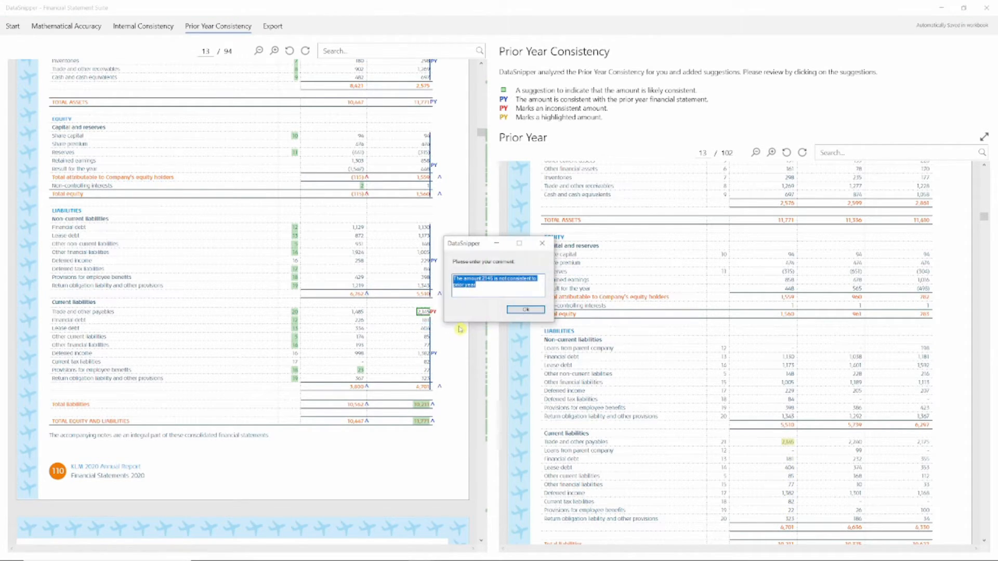
pyautogui.click(531, 310)
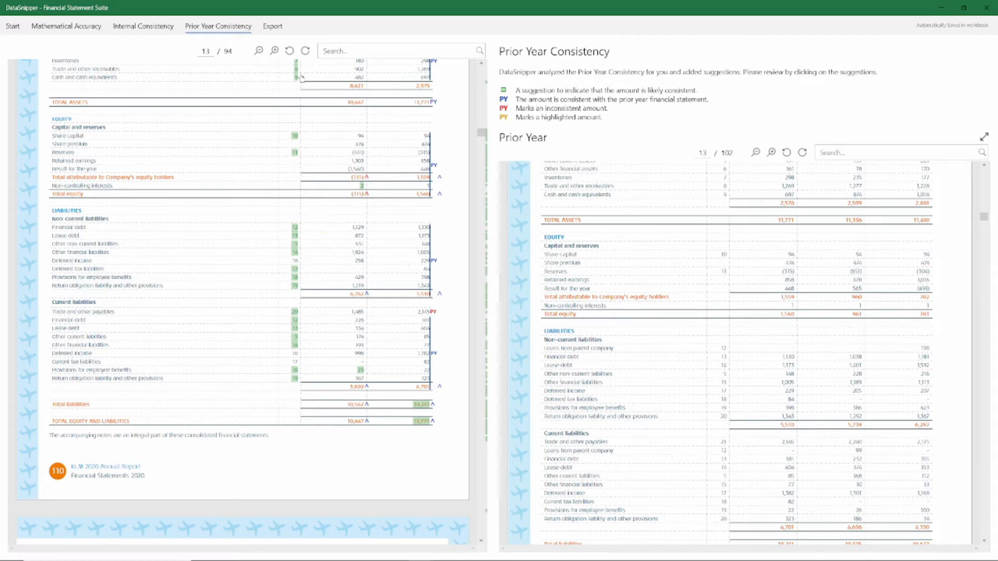
# Export the review to PDF with all tickmarks and the summary page with comments included.
pyautogui.click(284, 27)
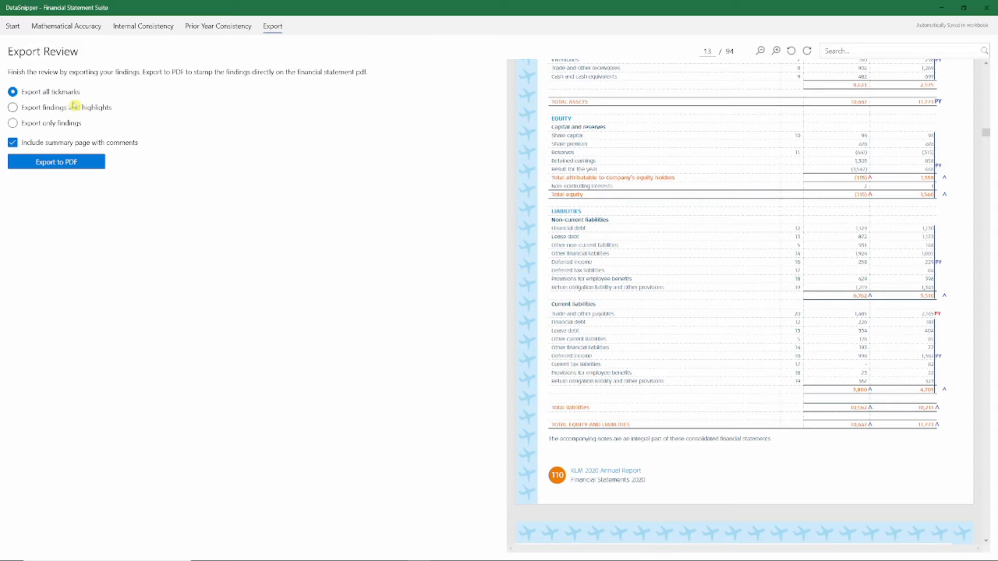
pyautogui.click(58, 108)
pyautogui.click(78, 127)
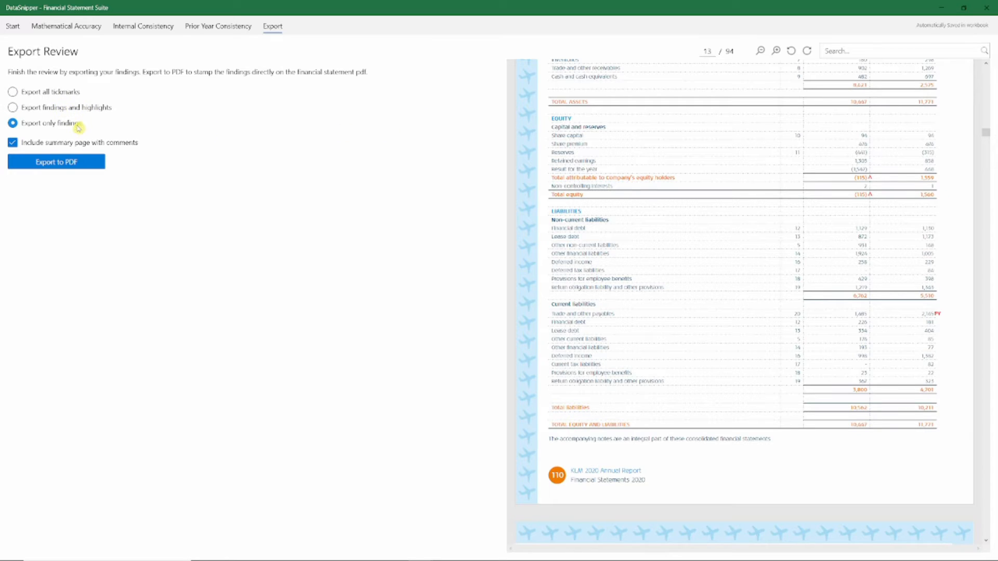
pyautogui.click(13, 143)
pyautogui.click(13, 92)
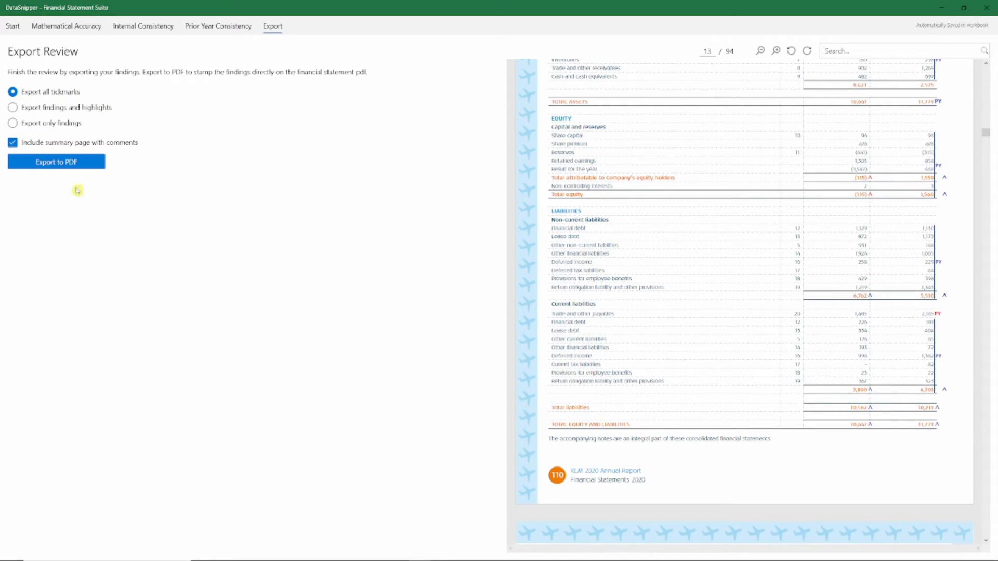
pyautogui.click(73, 161)
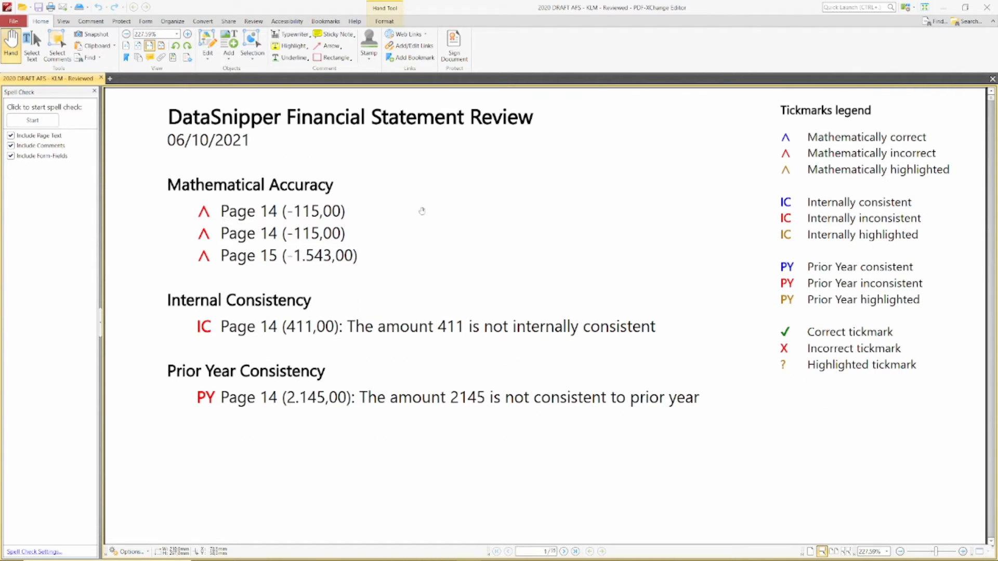
# In the exported PDF, go through the review comments and open the note about the other financial assets amount on the balance sheet.
pyautogui.click(253, 23)
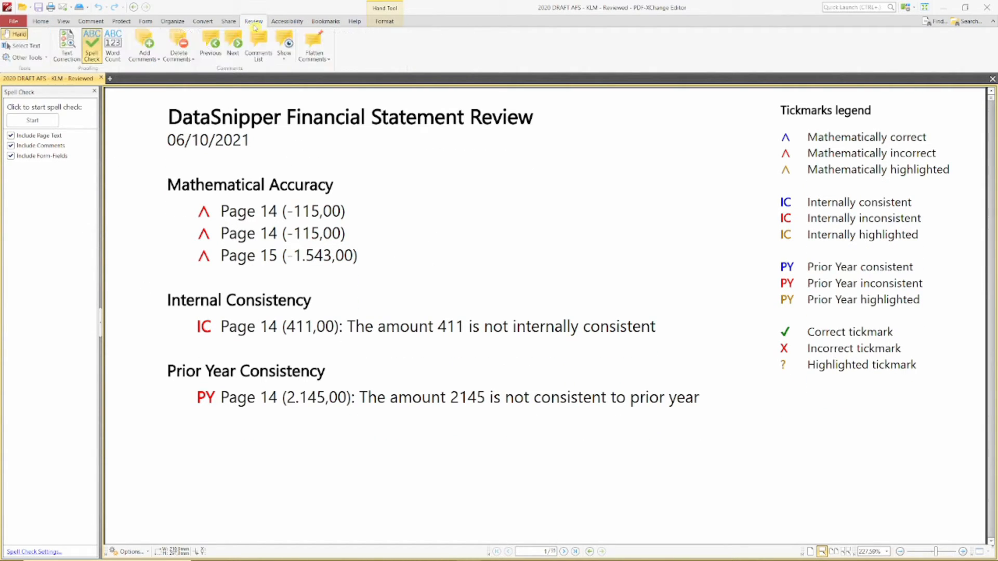
pyautogui.click(235, 44)
pyautogui.click(237, 45)
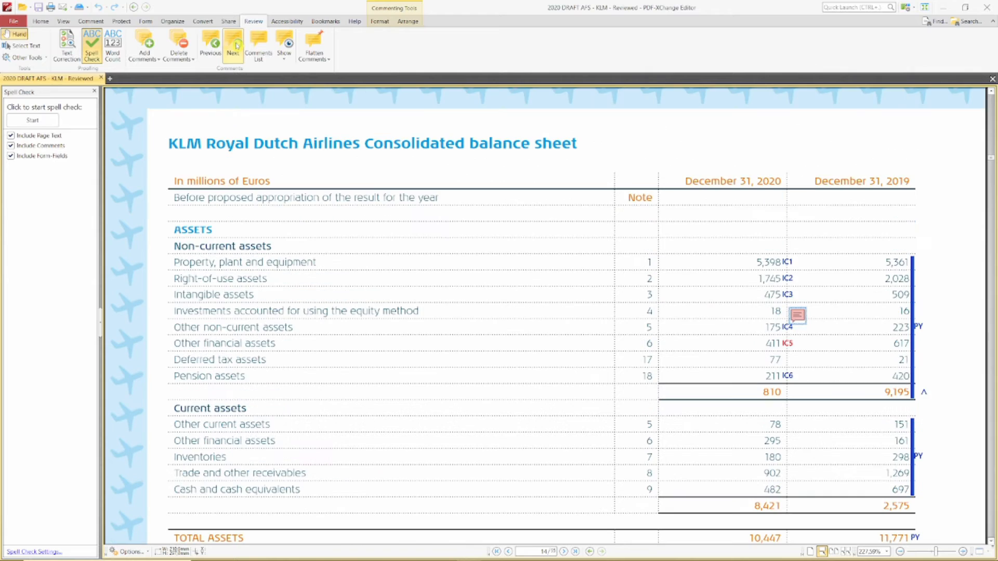
pyautogui.click(236, 46)
pyautogui.click(237, 46)
pyautogui.doubleClick(802, 317)
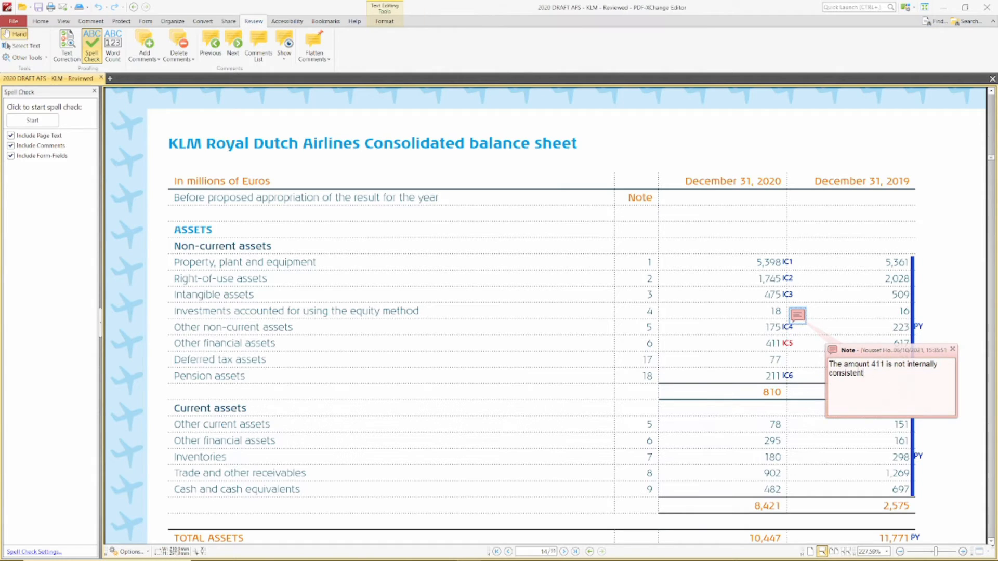
pyautogui.moveTo(865, 374); pyautogui.dragTo(828, 362)
pyautogui.click(683, 297)
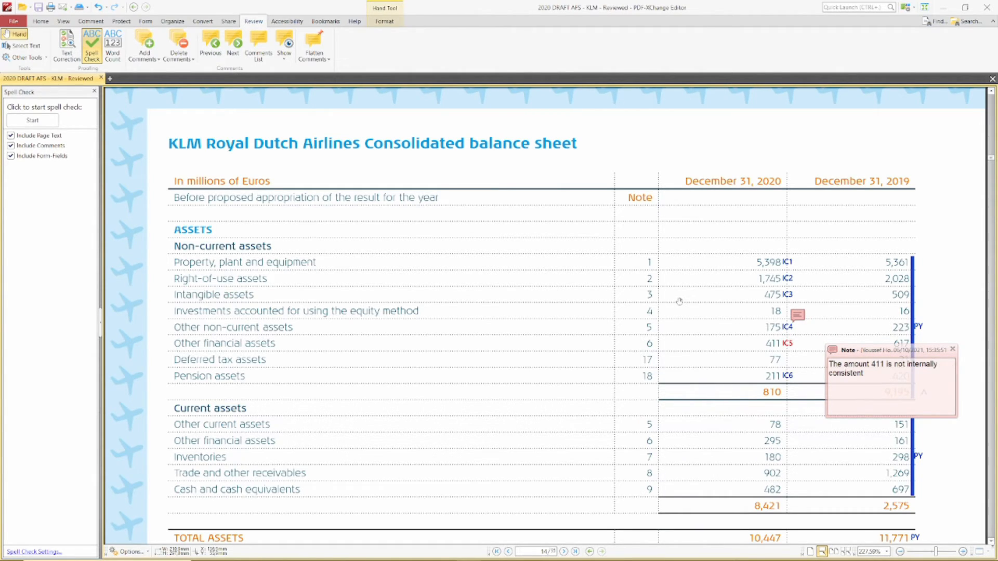
# Close the PDF and run Version Comparison from Excel with 2020 DRAFT AFS - KLM.pdf as old file and 2020 KLM.pdf as new file.
pyautogui.click(987, 7)
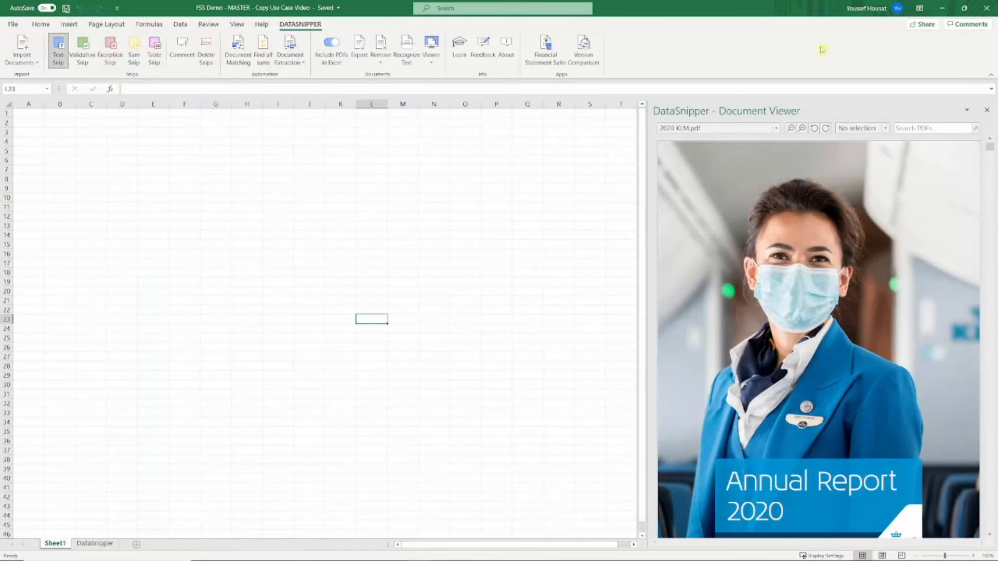
pyautogui.click(590, 51)
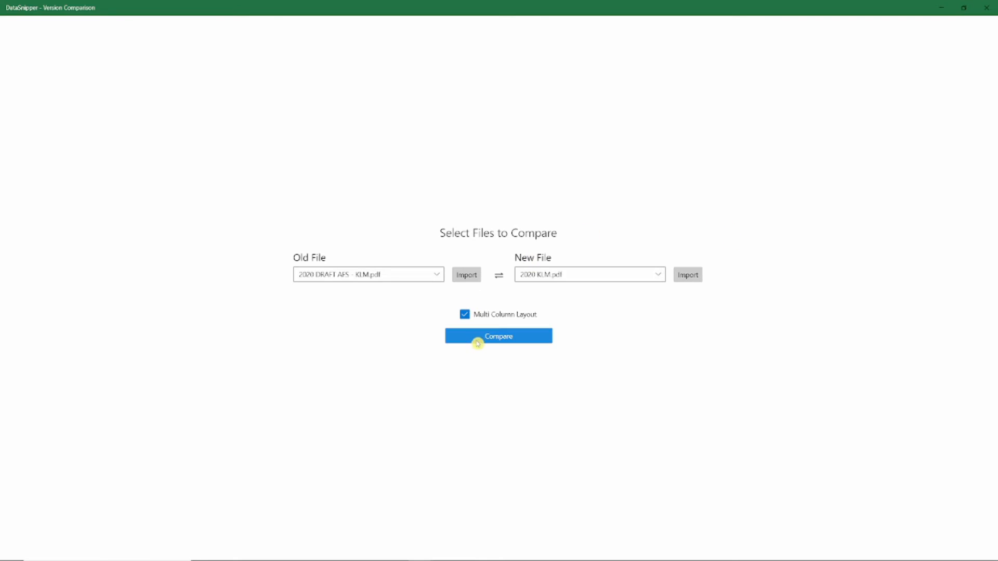
pyautogui.click(410, 279)
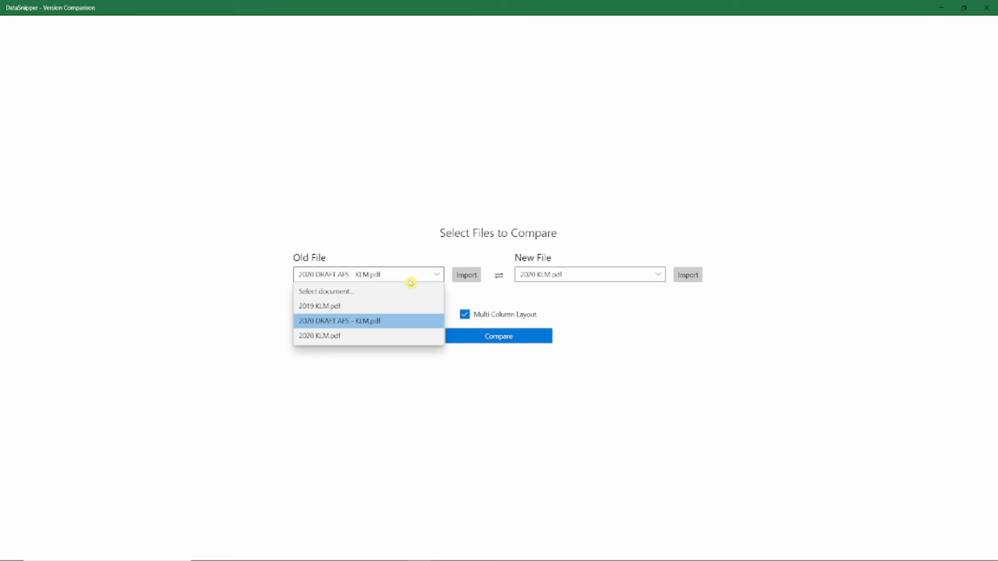
pyautogui.click(378, 322)
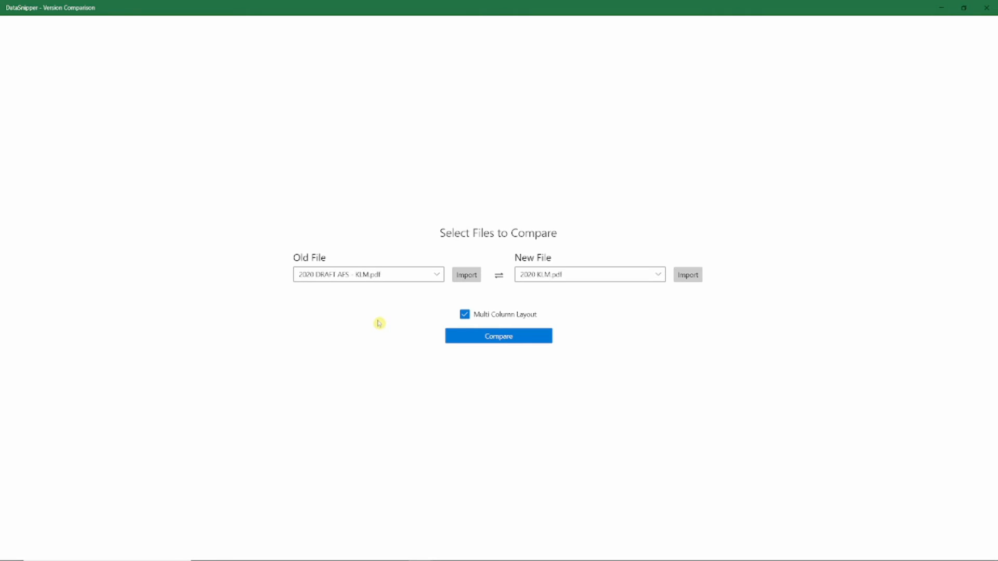
pyautogui.click(513, 331)
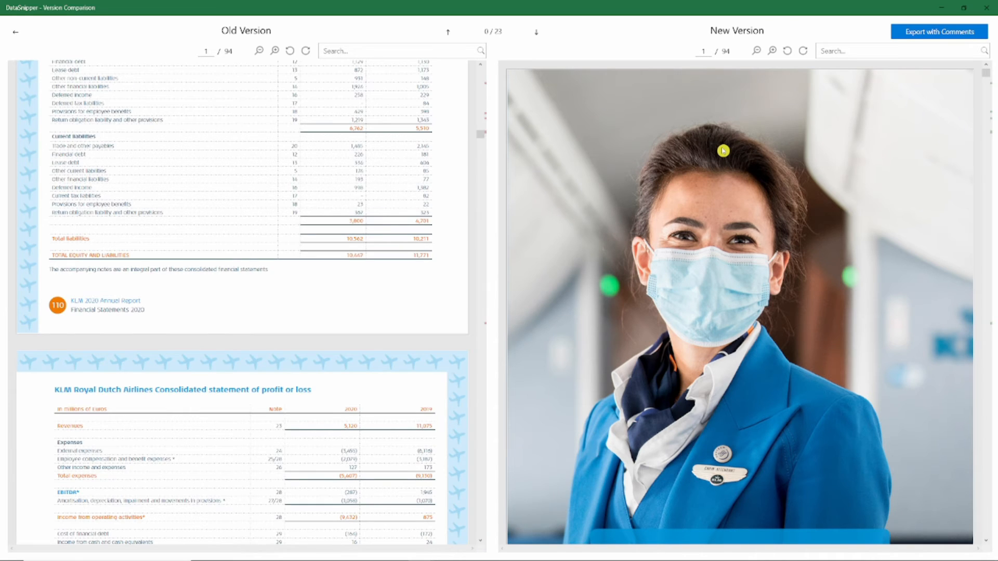
# Go to the third detected difference and attach the comment "Change needed to wording" to the added passage on page 9 of the new version.
pyautogui.scroll(-5, 628, 207)
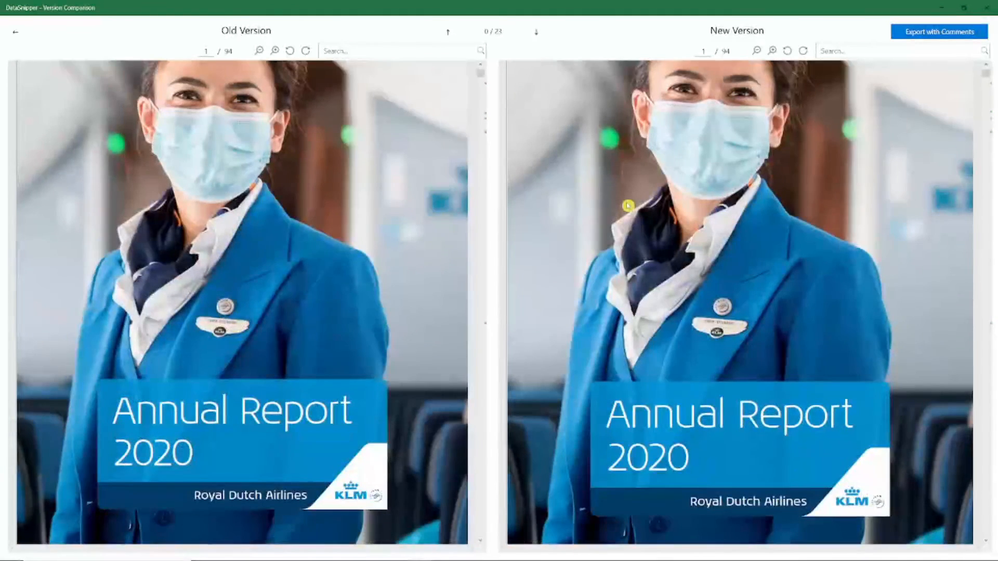
pyautogui.scroll(-8, 628, 207)
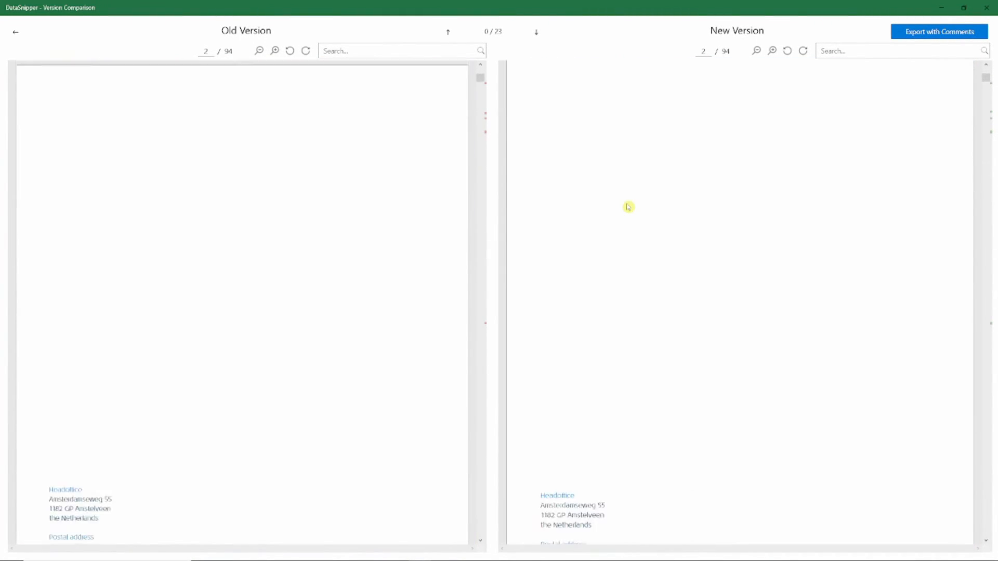
pyautogui.click(536, 32)
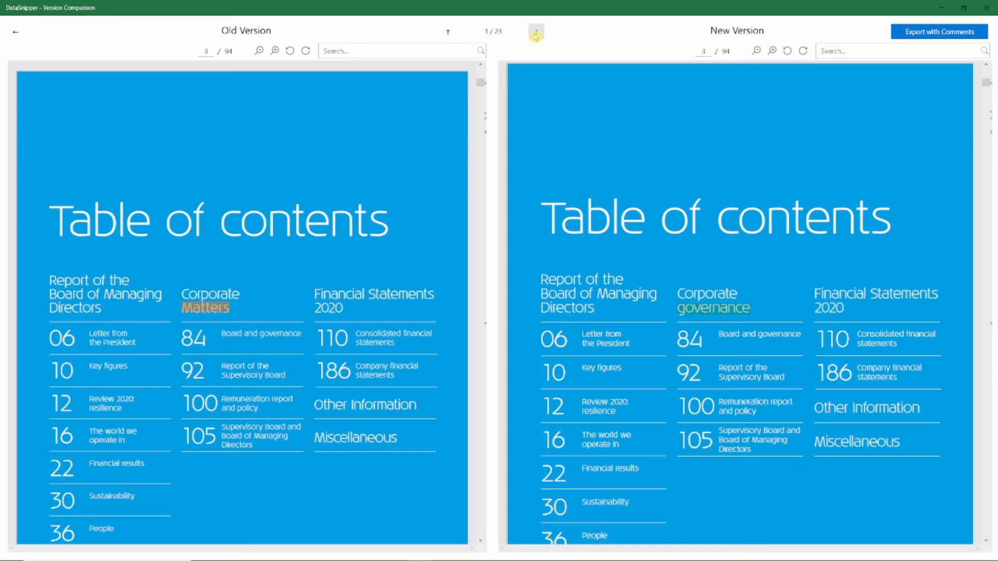
pyautogui.click(536, 33)
pyautogui.click(536, 34)
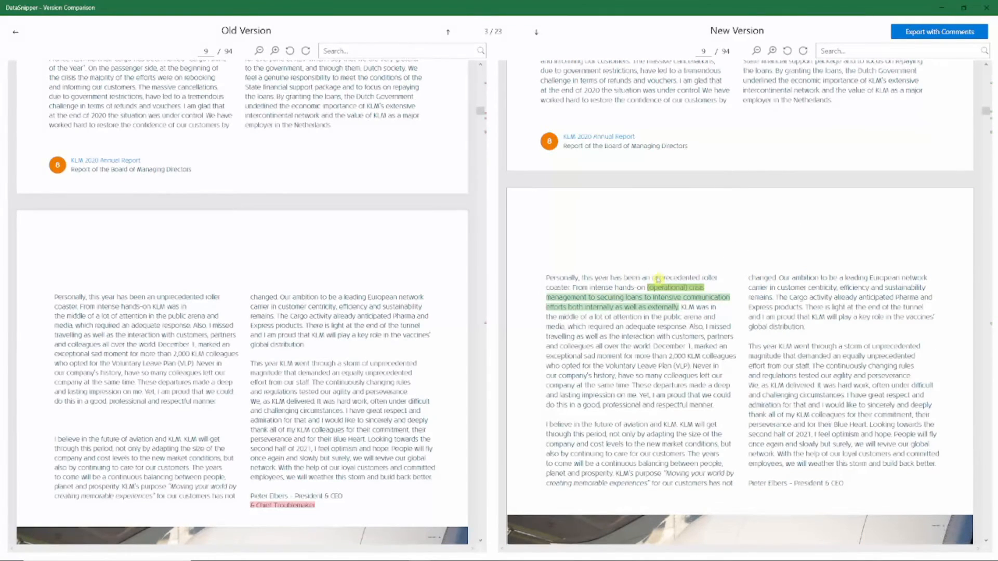
pyautogui.rightClick(666, 300)
pyautogui.click(709, 309)
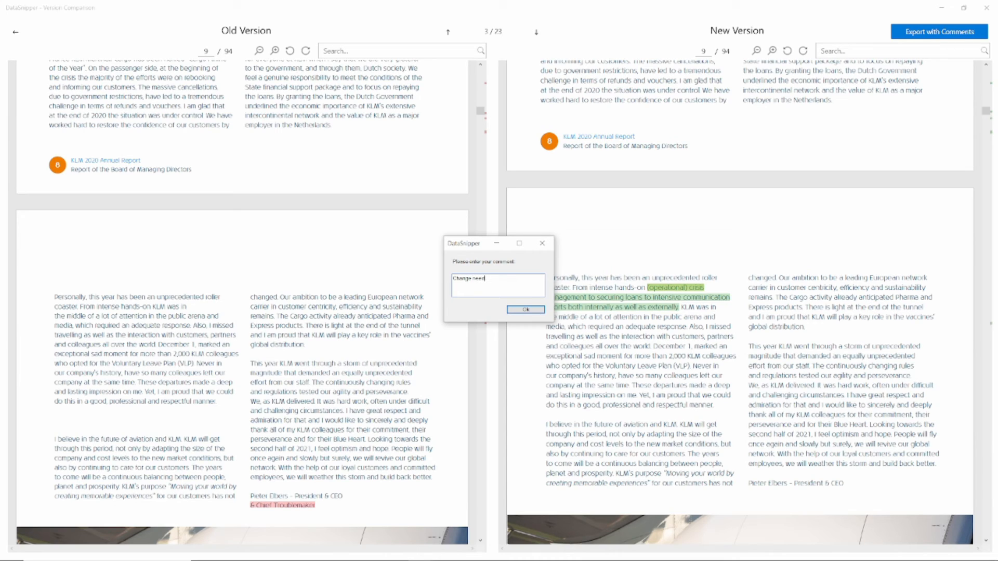
pyautogui.write('ding')
pyautogui.press('Return')
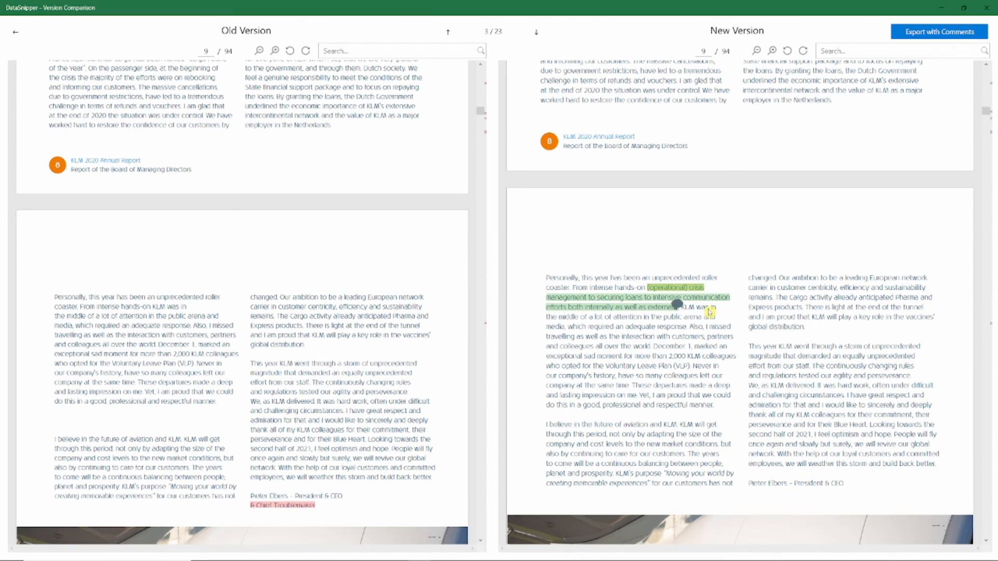
pyautogui.click(677, 304)
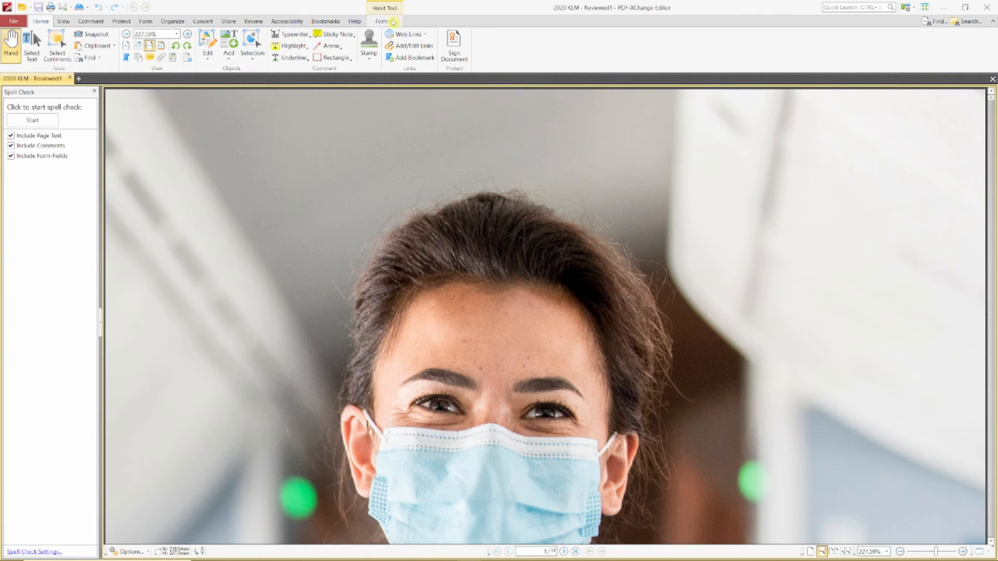
# In the exported 2020 KLM - Reviewed1 PDF, go to the comment on page 9 and open its note.
pyautogui.click(253, 21)
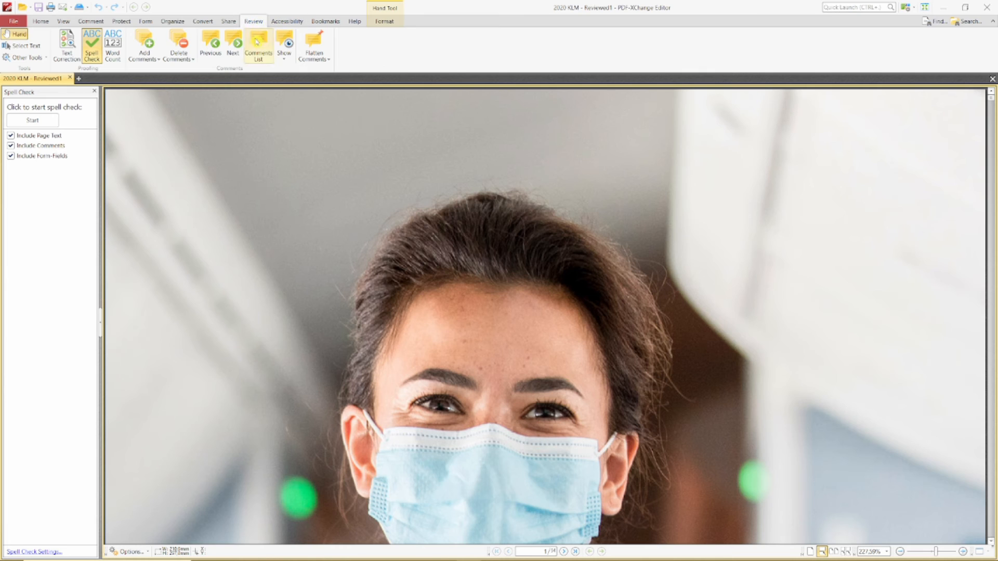
pyautogui.click(232, 46)
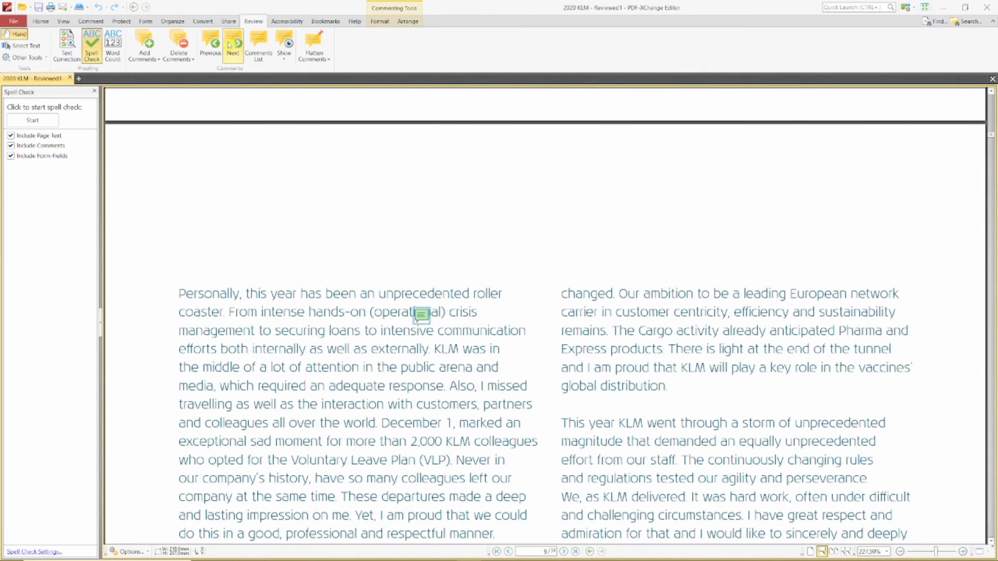
pyautogui.doubleClick(424, 317)
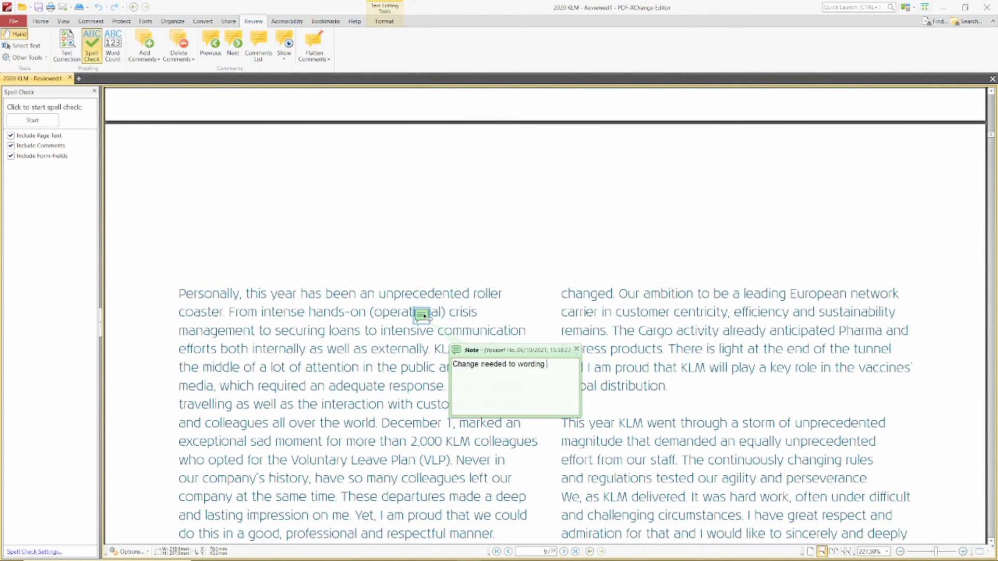
pyautogui.click(437, 265)
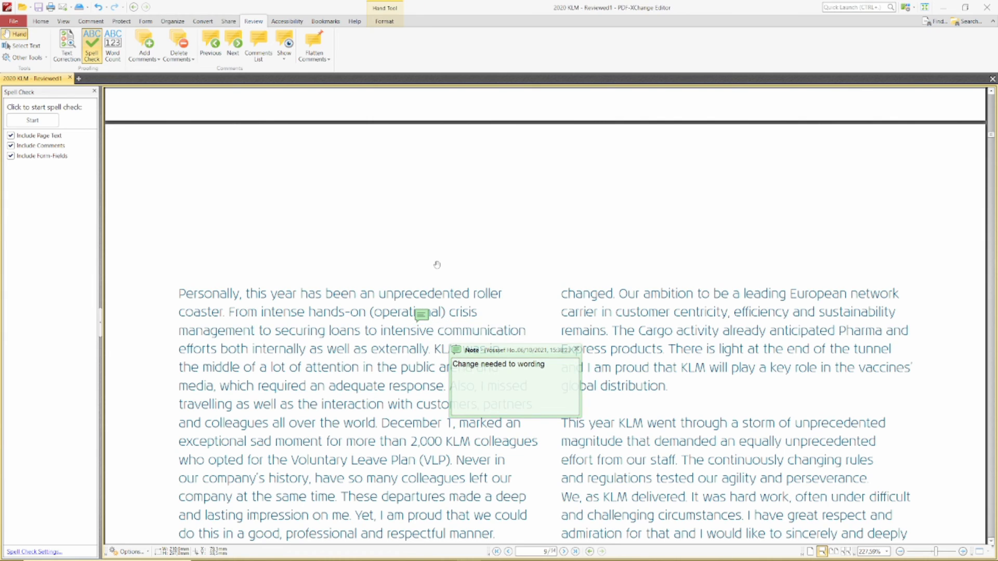